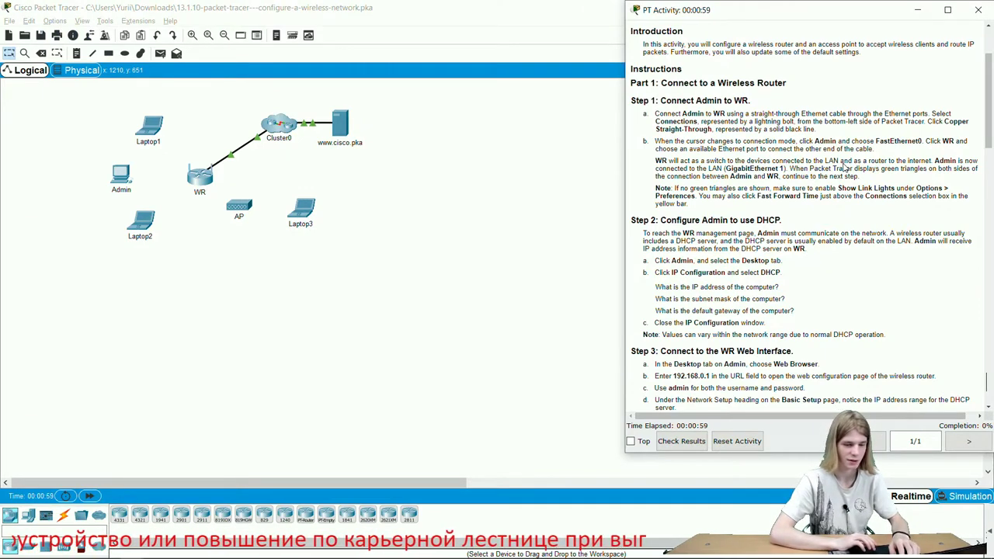
# - Cable Admin's FastEthernet0 to WR's GigabitEthernet 1 with copper straight-through, keeping instructions on top
pyautogui.scroll(3, 838, 187)
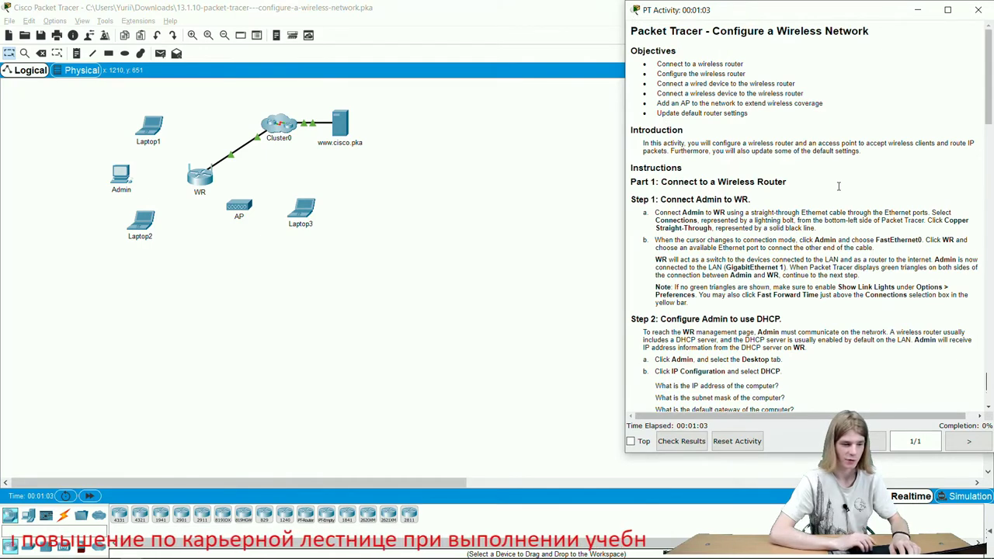
pyautogui.scroll(-3, 839, 186)
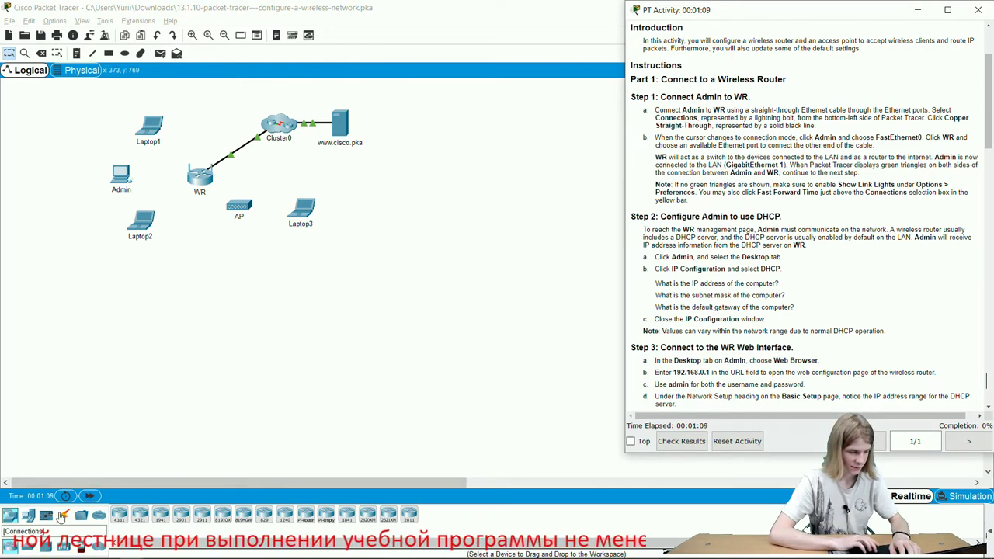
pyautogui.click(63, 516)
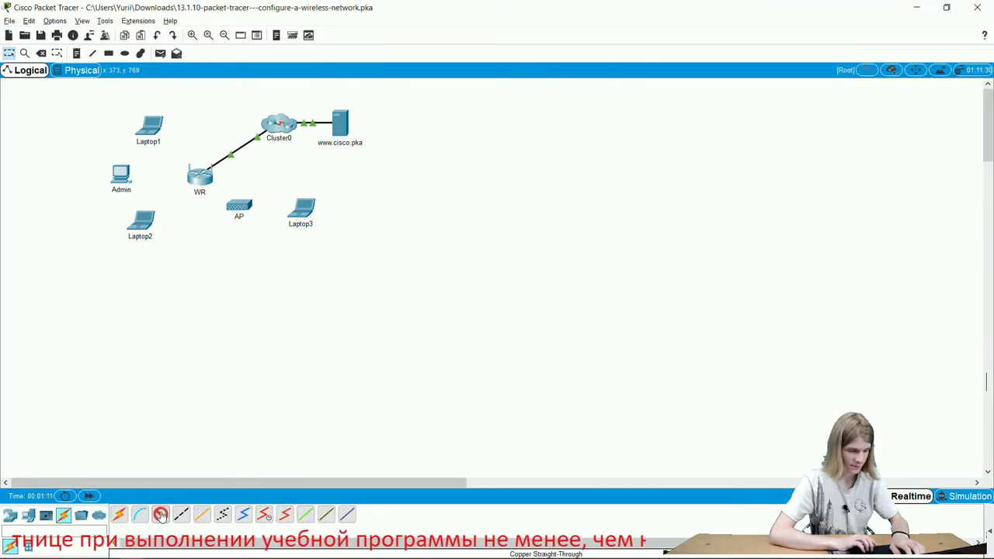
pyautogui.click(160, 515)
pyautogui.click(121, 176)
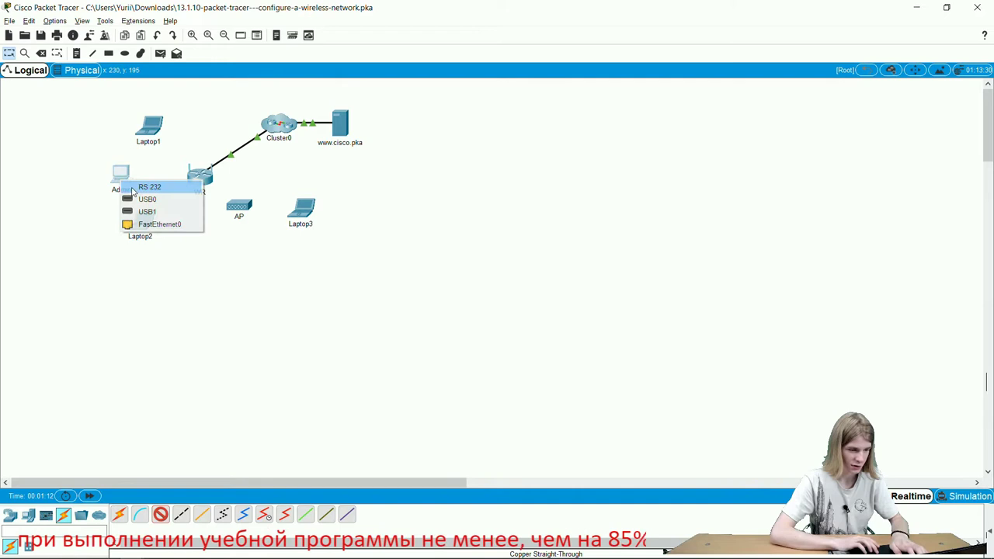
pyautogui.click(173, 225)
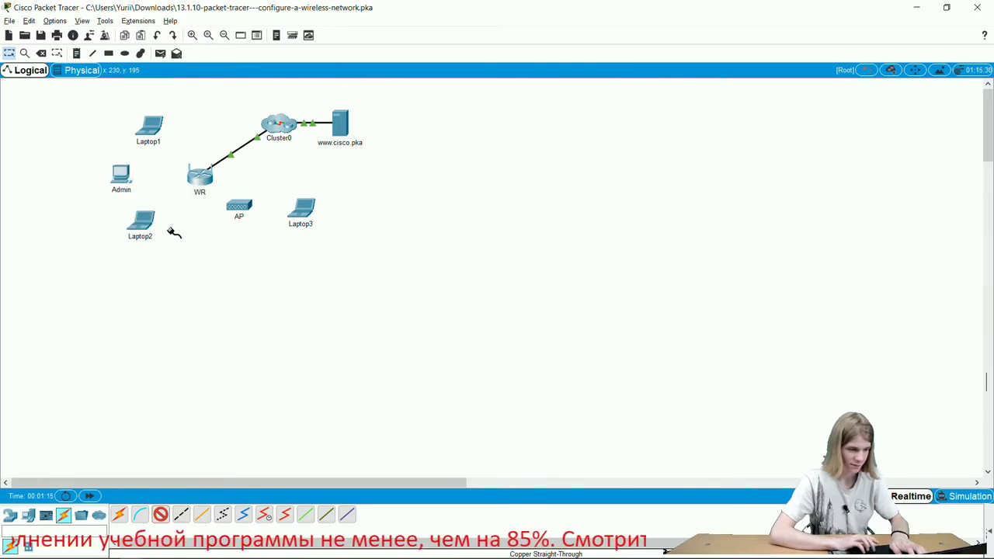
pyautogui.click(199, 177)
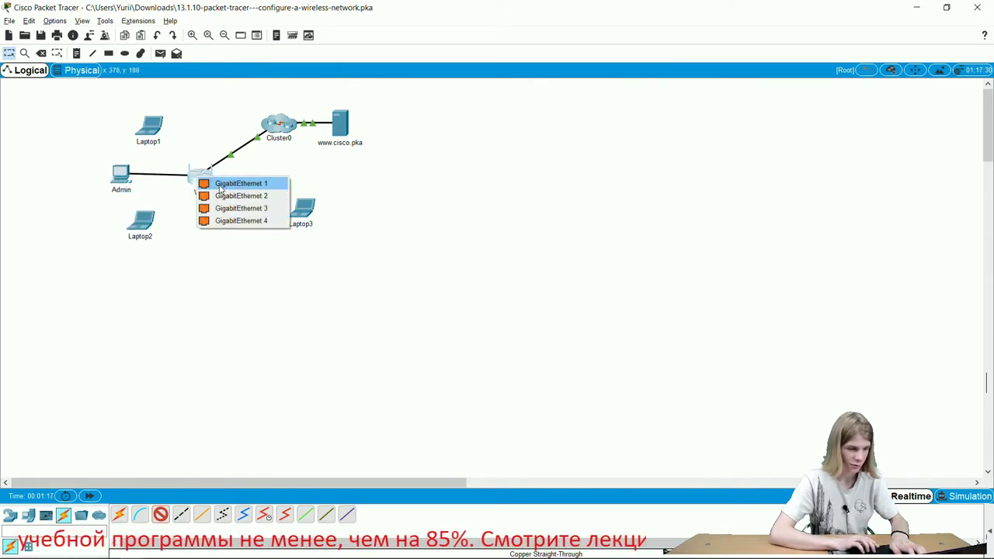
pyautogui.click(220, 188)
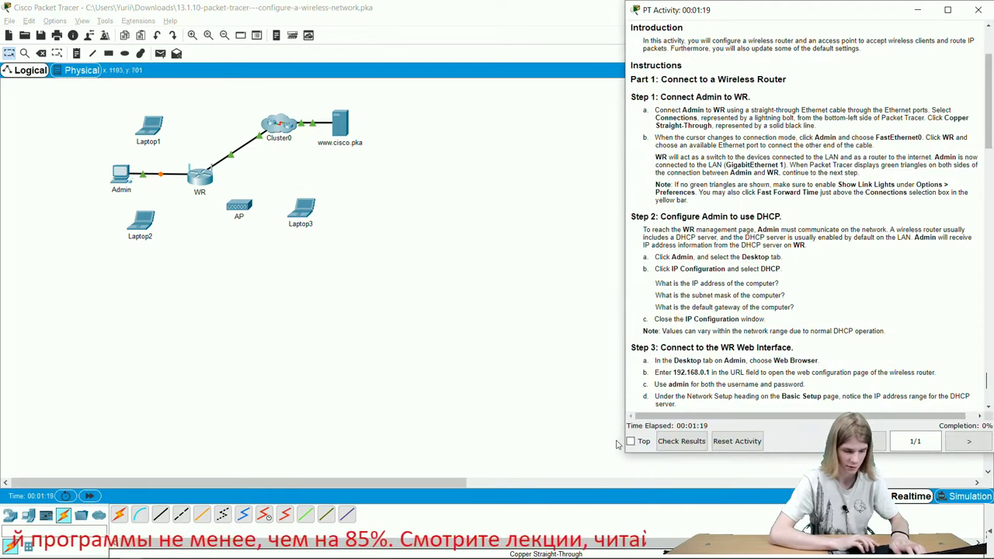
pyautogui.click(631, 441)
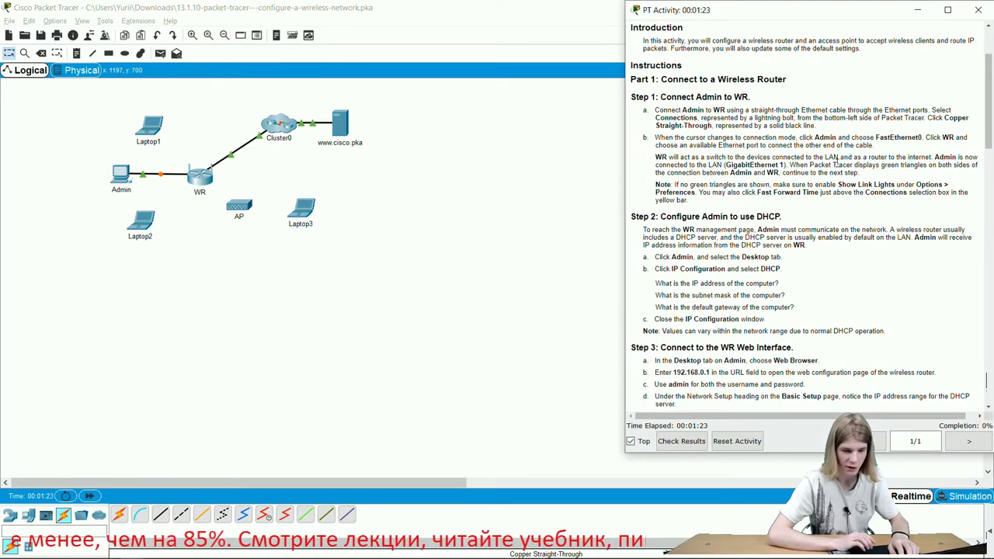
# - Open Admin's Desktop, keep its window on top, and launch the Web Browser
pyautogui.click(123, 173)
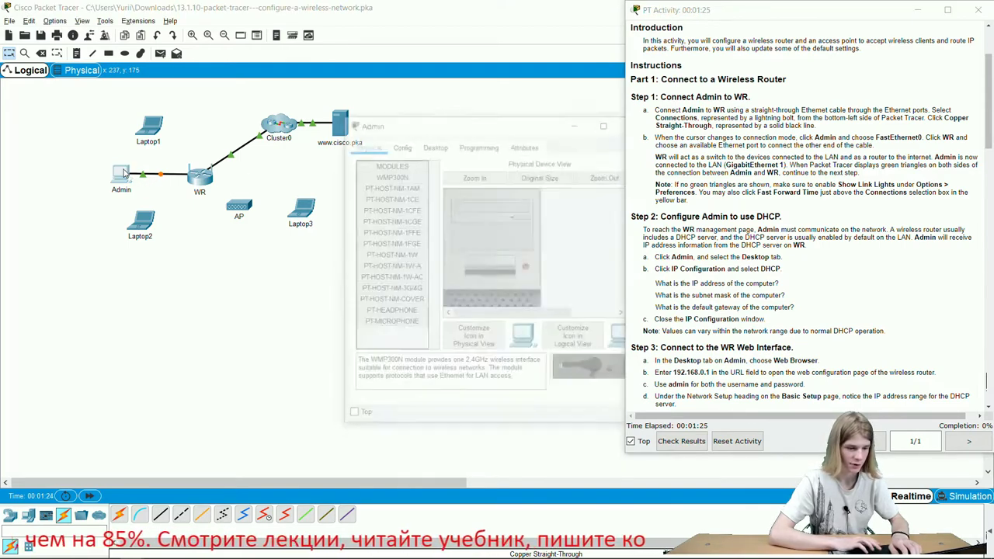
pyautogui.moveTo(501, 127); pyautogui.dragTo(299, 108)
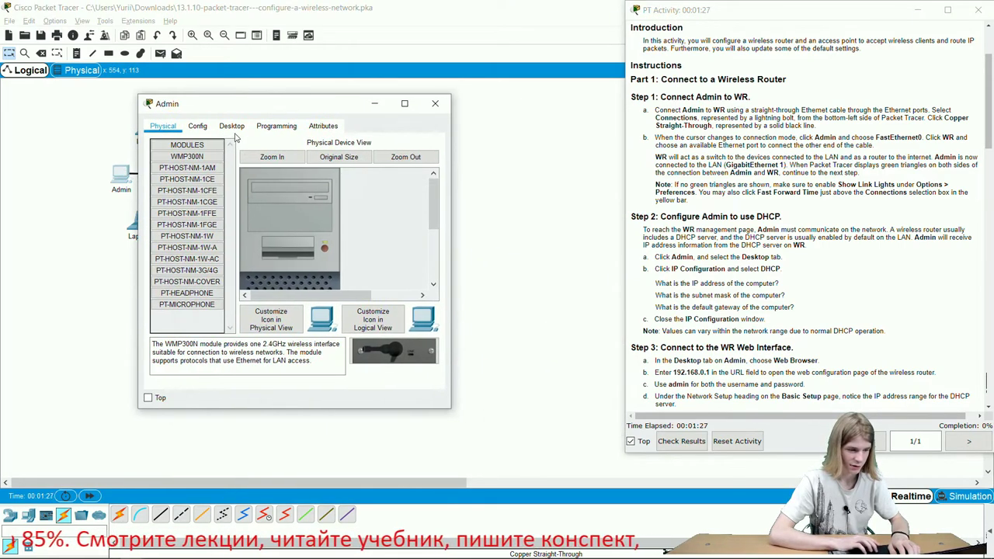
pyautogui.click(231, 126)
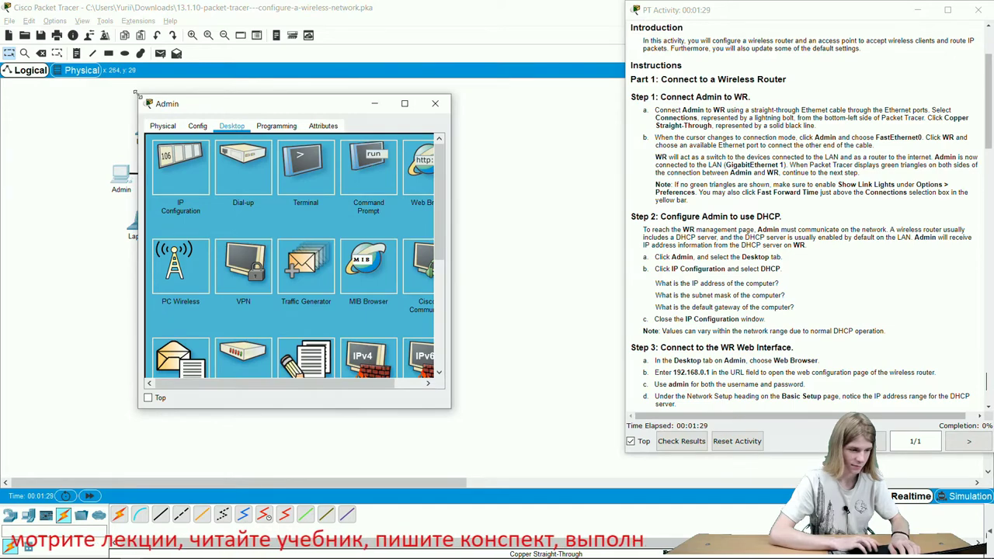
pyautogui.moveTo(136, 94); pyautogui.dragTo(28, 46)
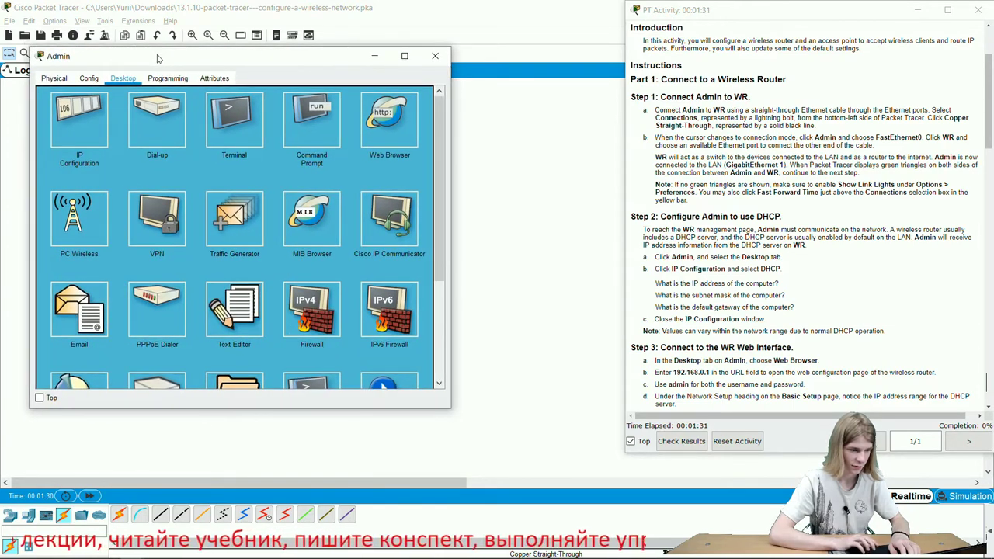
pyautogui.moveTo(157, 59); pyautogui.dragTo(323, 45)
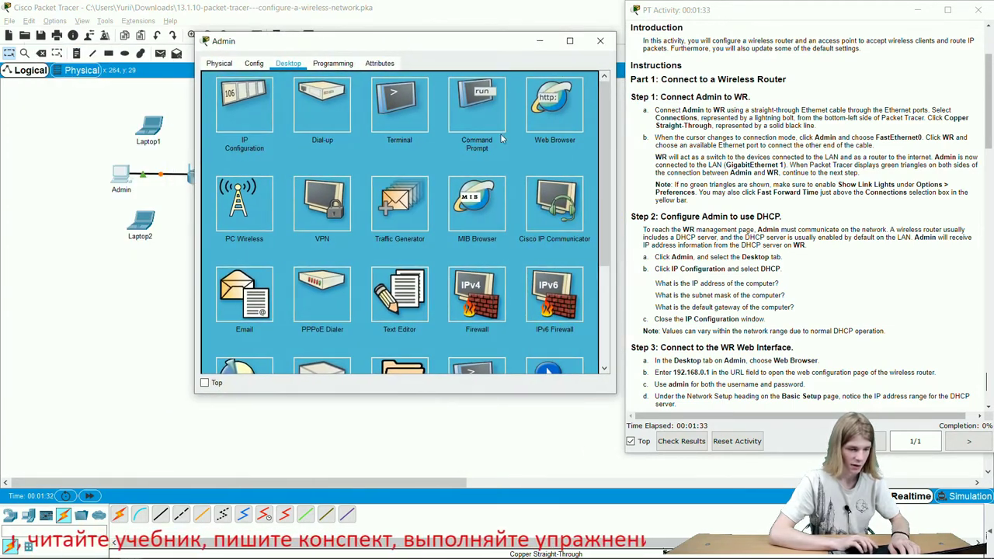
pyautogui.click(204, 383)
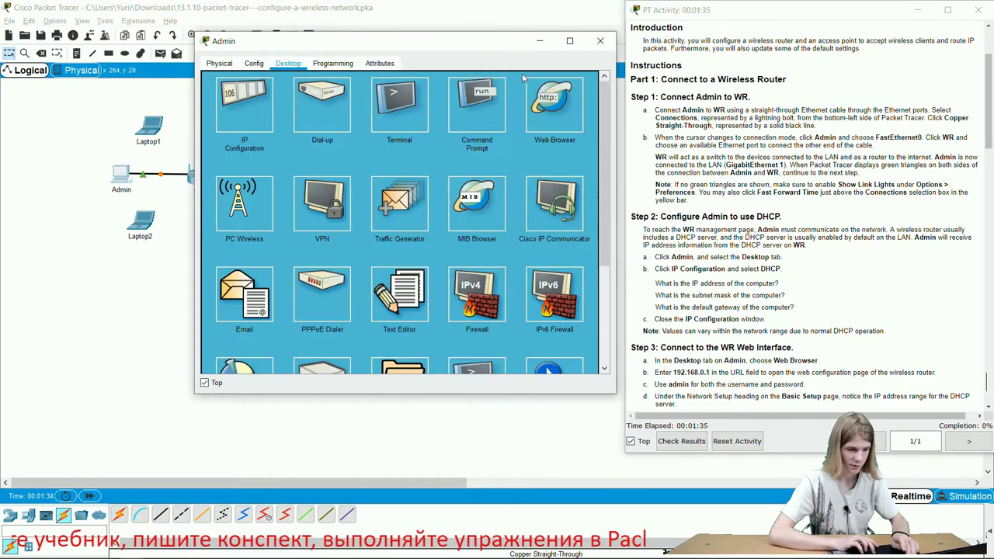
pyautogui.click(562, 110)
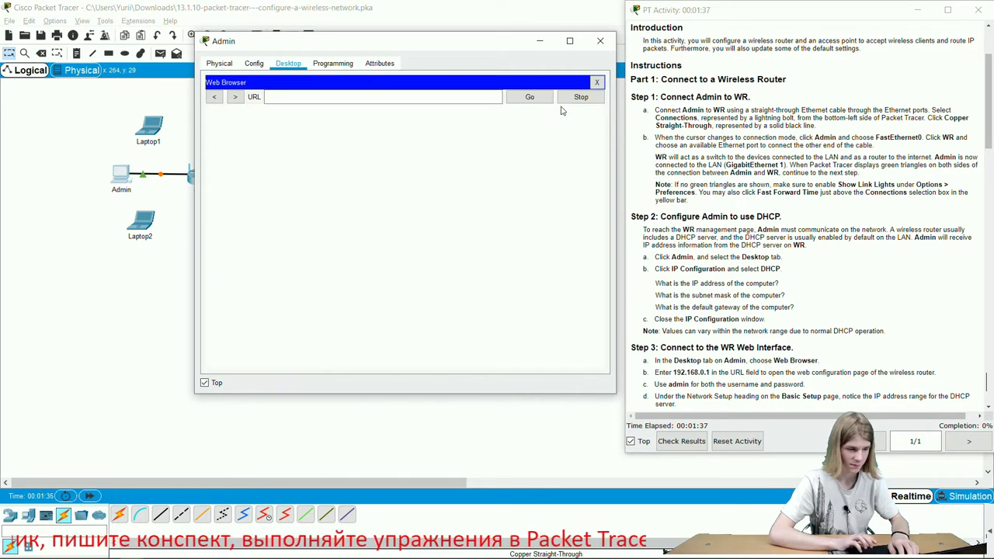
pyautogui.click(342, 98)
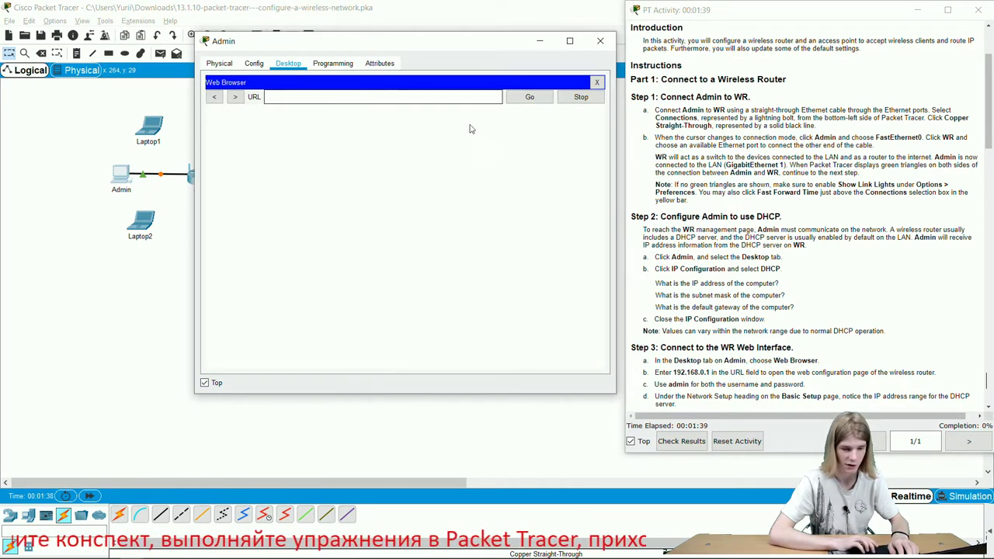
# - Fast-forward simulation time until the Admin–WR link turns green at both ends
pyautogui.scroll(3, 686, 250)
pyautogui.scroll(-5, 686, 250)
pyautogui.scroll(1, 687, 250)
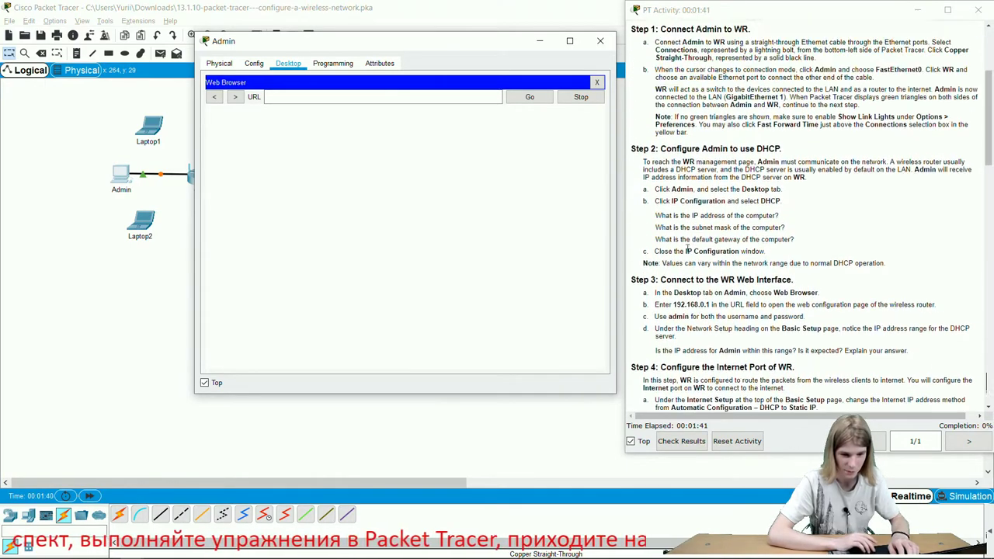
pyautogui.scroll(1, 686, 250)
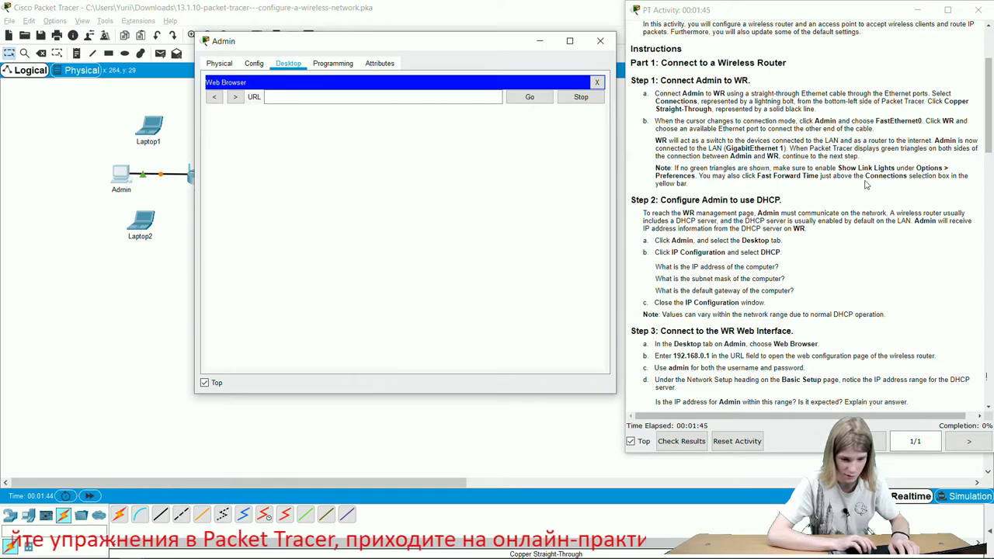
pyautogui.click(89, 496)
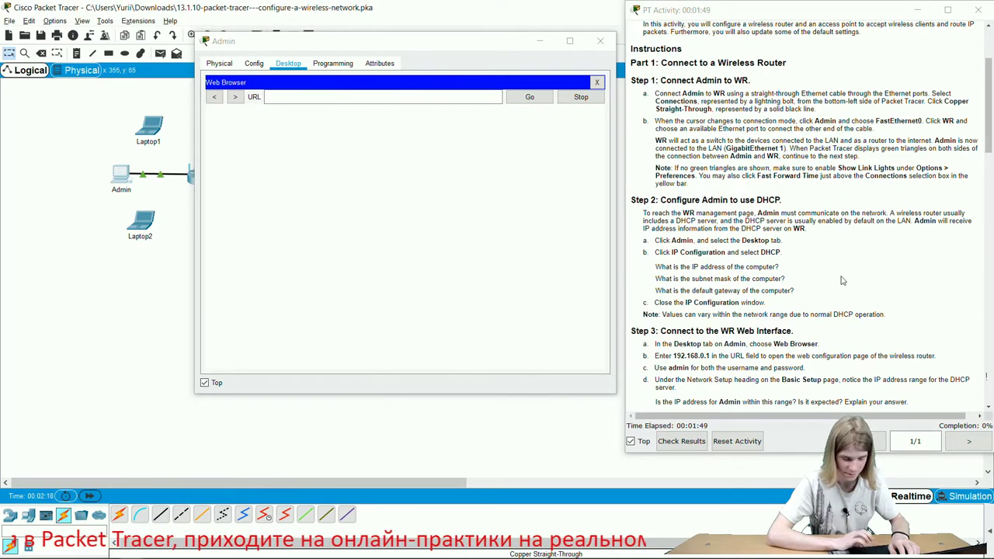
pyautogui.scroll(-3, 842, 281)
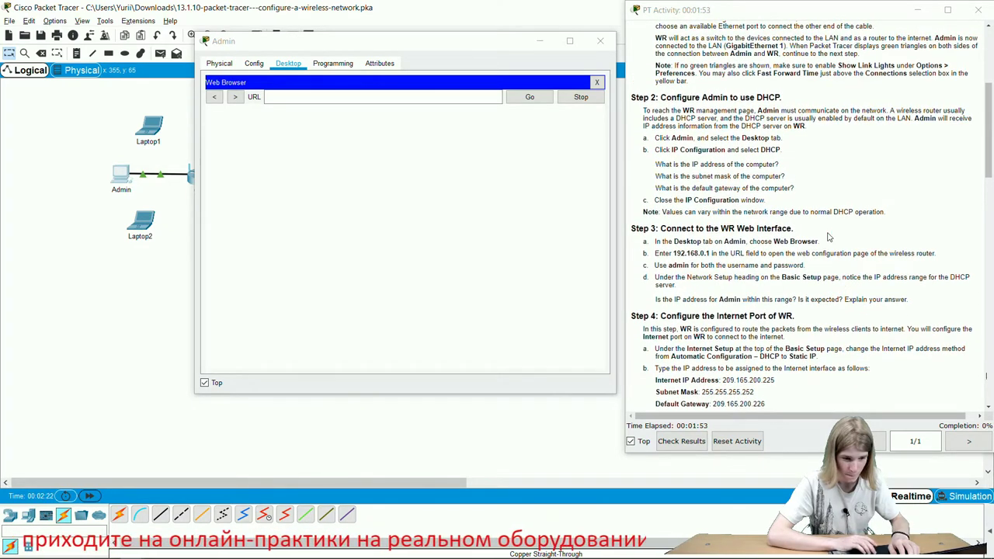
pyautogui.scroll(1, 828, 236)
# - Set Admin to DHCP, leasing 192.168.0.100 with gateway 192.168.0.1, and return to the browser
pyautogui.click(596, 82)
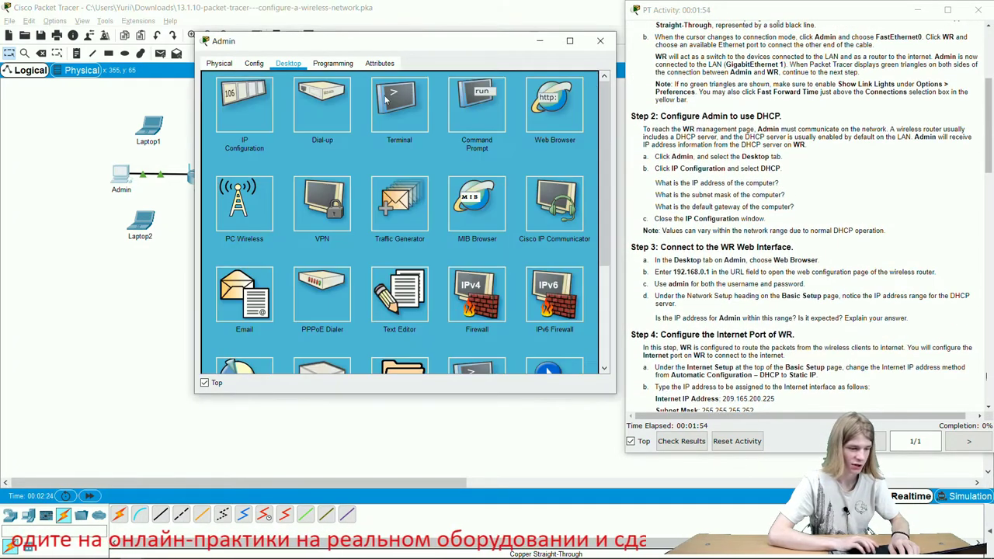
pyautogui.click(230, 102)
pyautogui.click(231, 125)
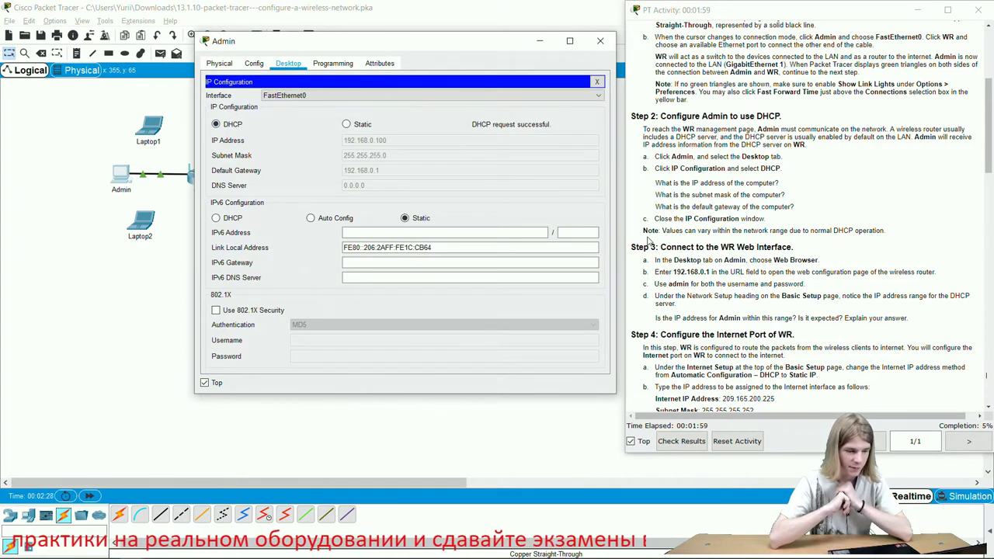
pyautogui.click(598, 83)
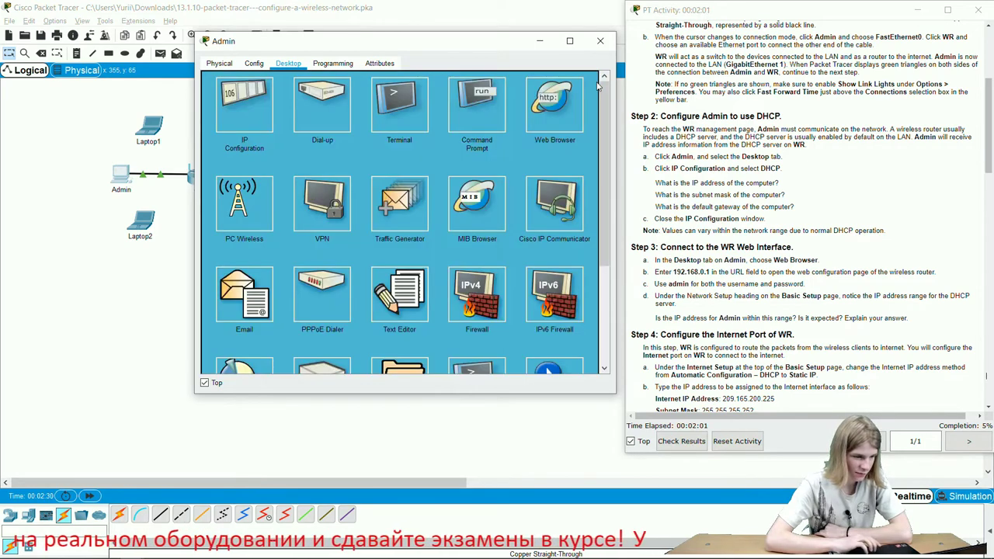
pyautogui.click(551, 116)
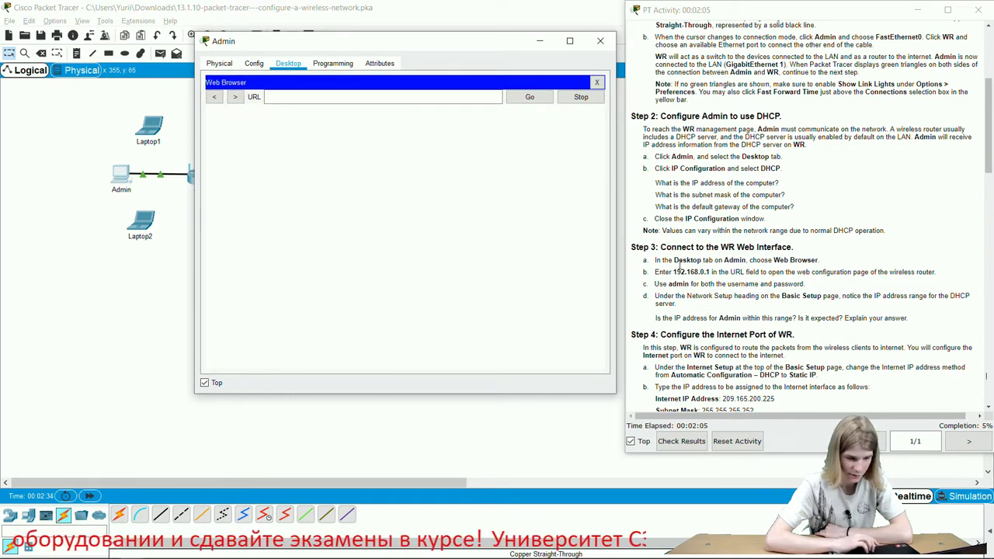
# - Browse to 192.168.0.1 from Admin and log in to WR with the admin username and password
pyautogui.doubleClick(691, 274)
pyautogui.hotkey('ctrl', 'c')
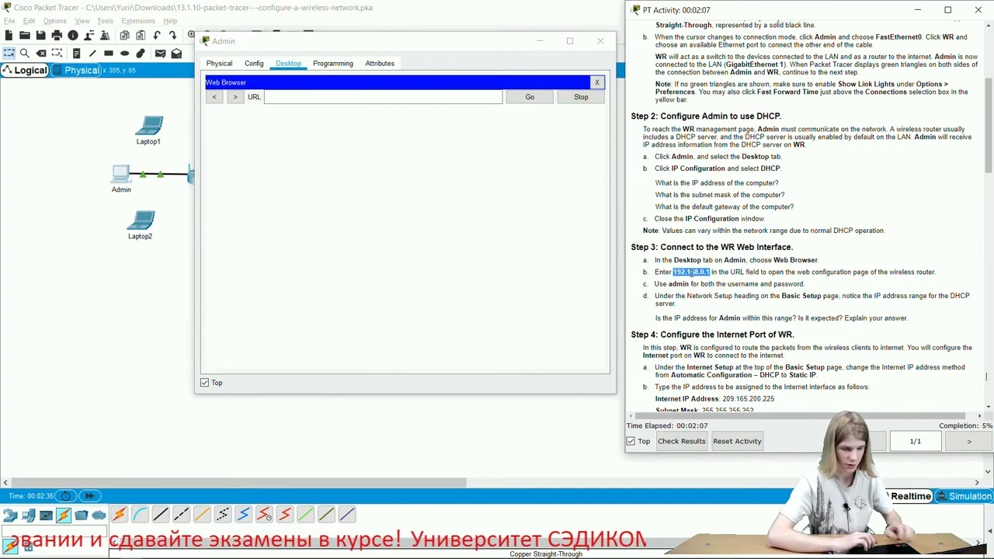
pyautogui.click(432, 99)
pyautogui.hotkey('ctrl', 'v')
pyautogui.click(540, 103)
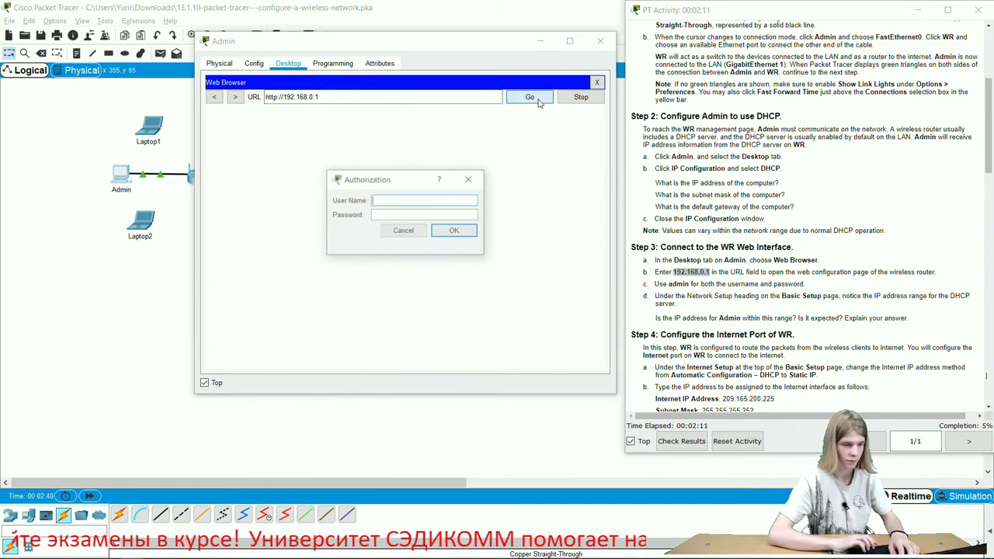
pyautogui.write('admin')
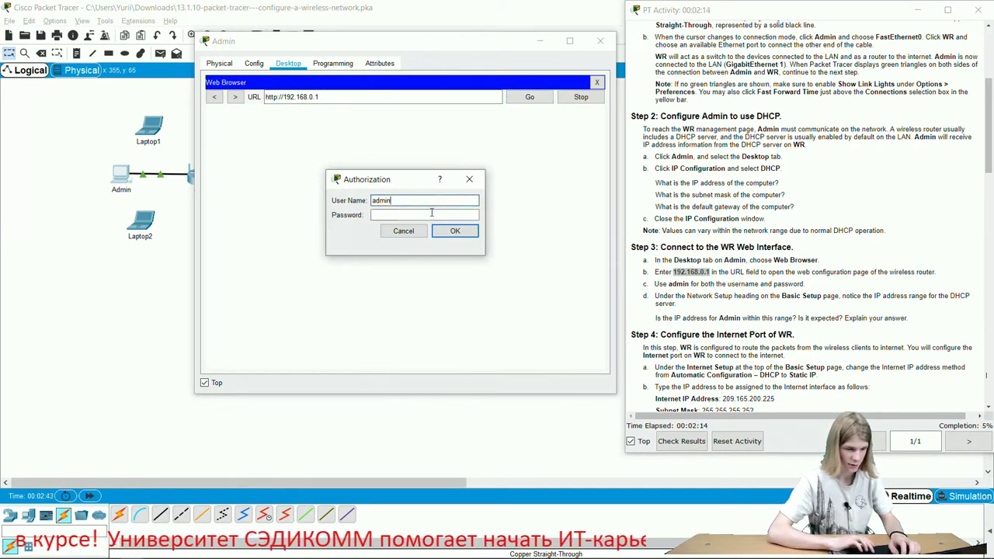
pyautogui.click(431, 213)
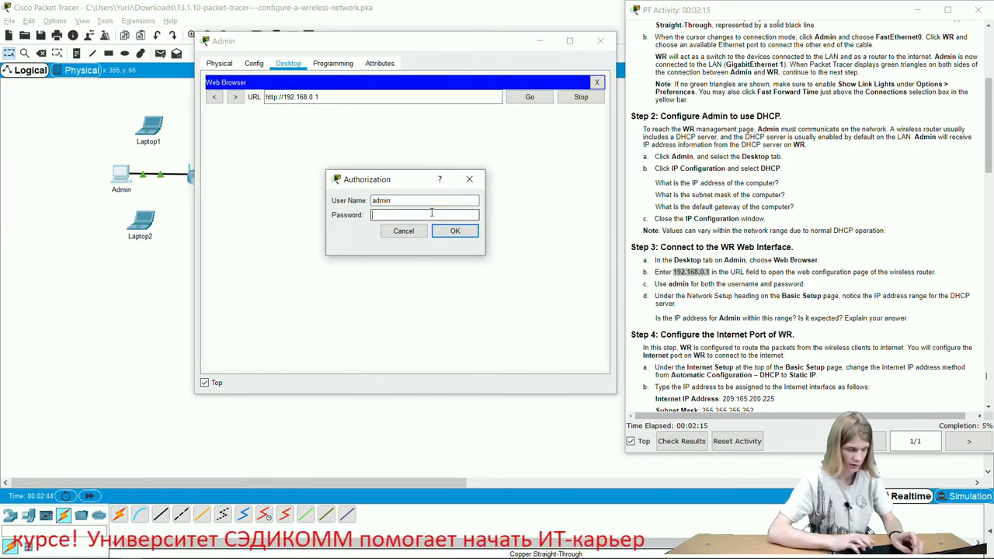
pyautogui.write('admin')
pyautogui.press('Return')
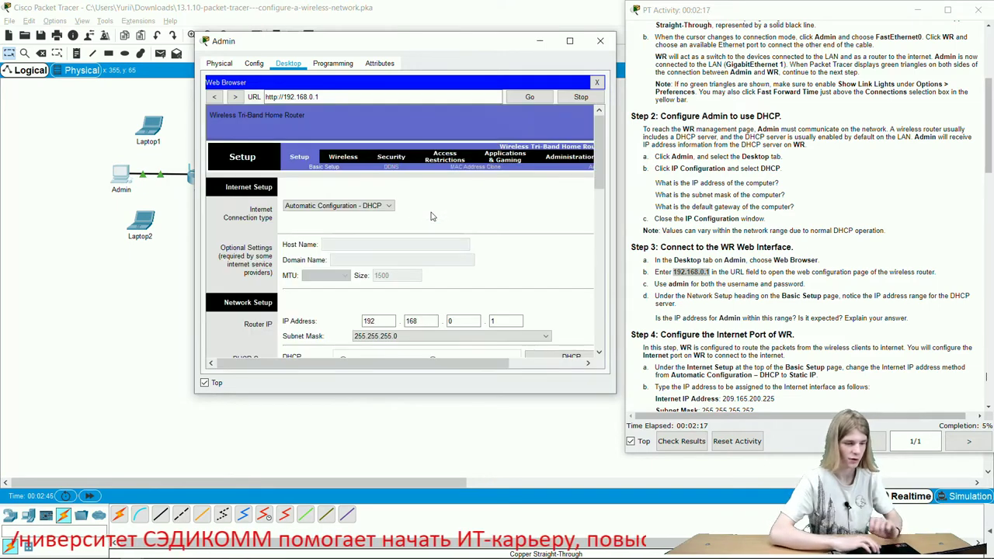
# - Change WR's Internet Connection type from Automatic Configuration - DHCP to Static IP
pyautogui.scroll(-3, 741, 281)
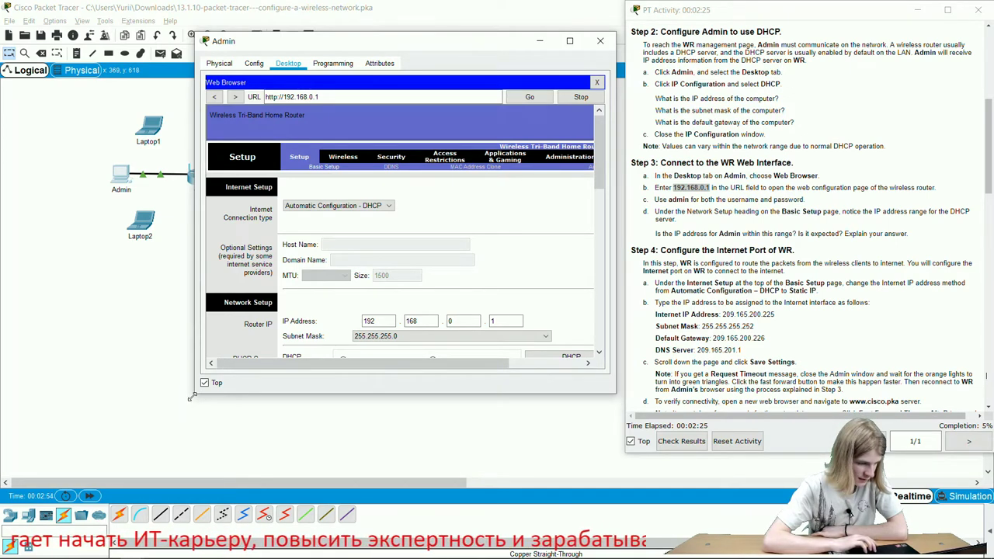
pyautogui.moveTo(143, 433); pyautogui.dragTo(109, 462)
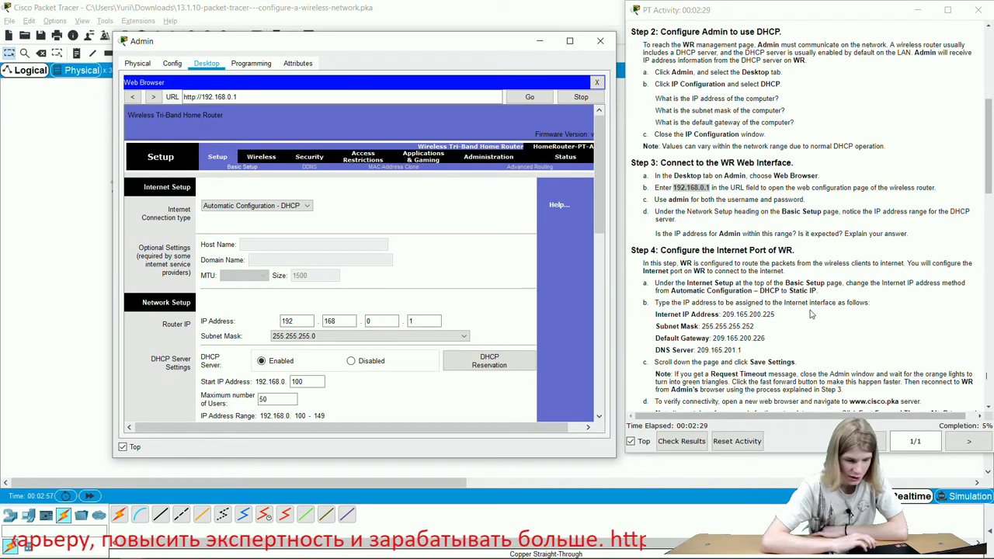
pyautogui.scroll(-1, 810, 314)
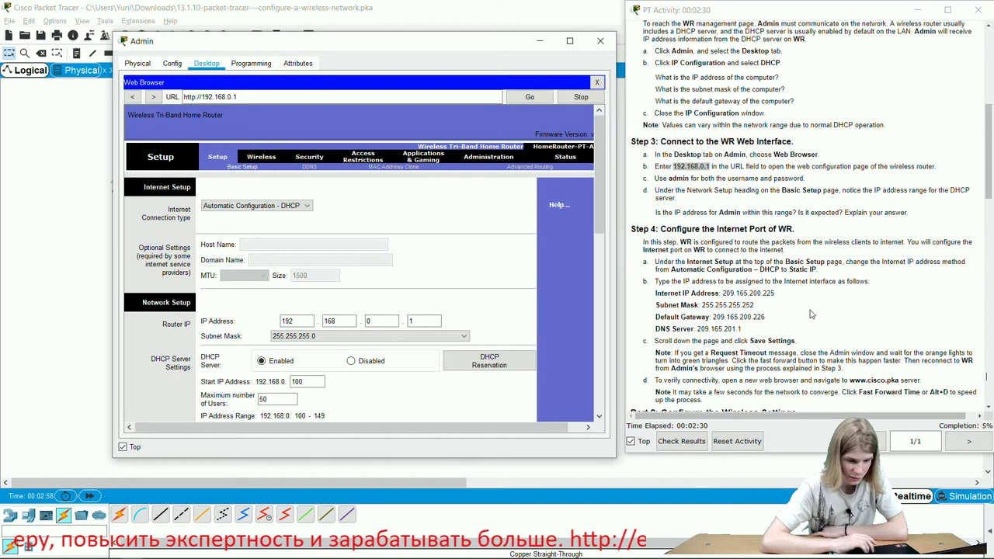
pyautogui.click(258, 206)
pyautogui.click(252, 227)
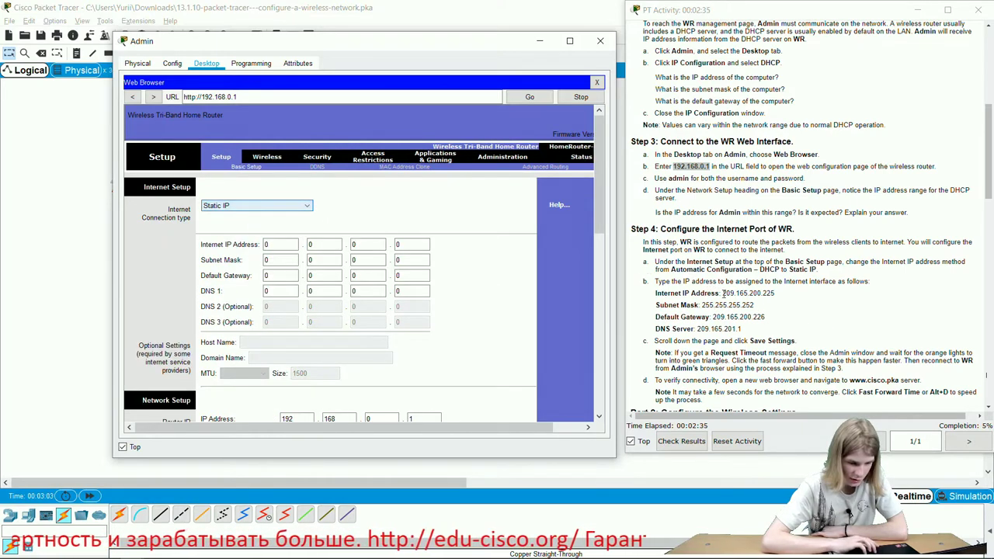
# - Enter WR's internet IP 209.165.200.225 and subnet mask 255.255.255.252
pyautogui.click(276, 244)
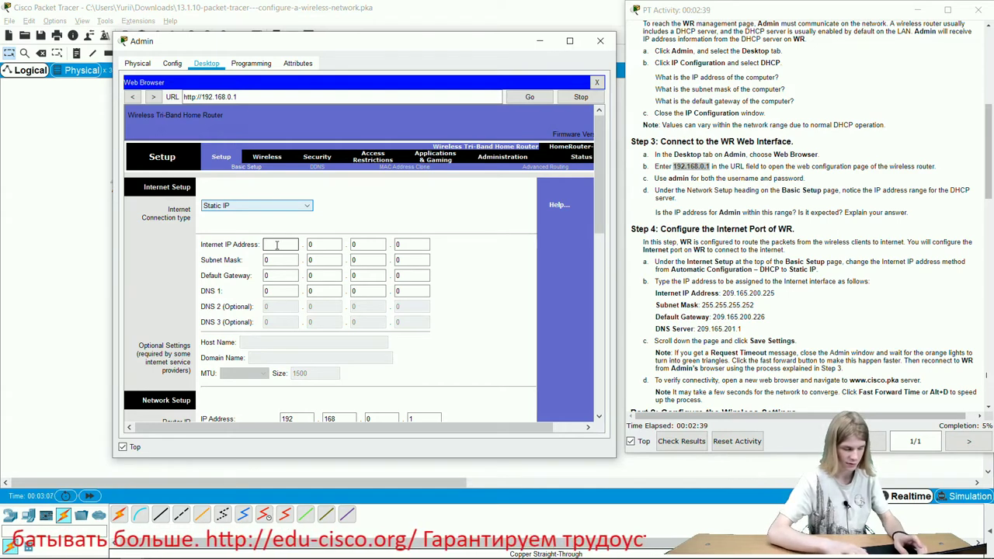
pyautogui.click(316, 245)
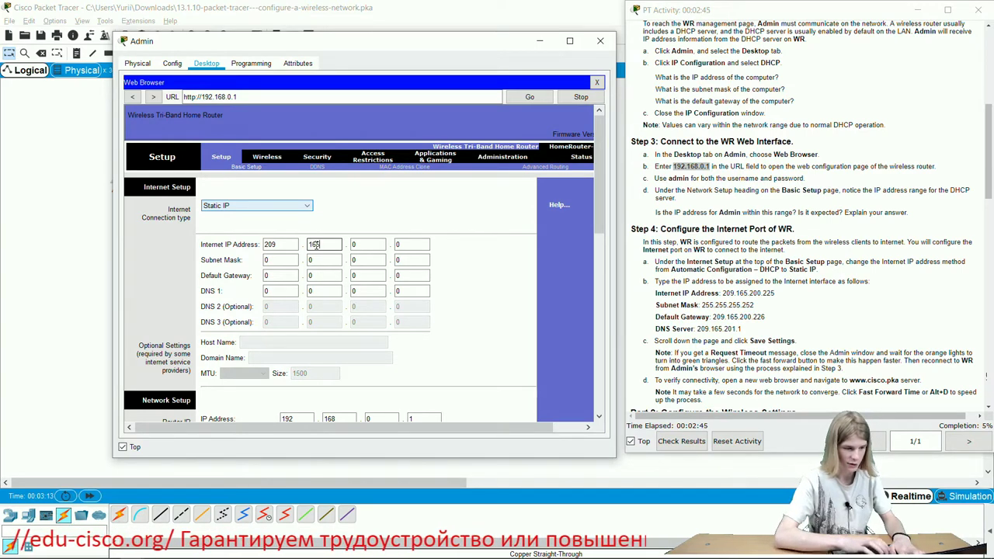
pyautogui.click(369, 245)
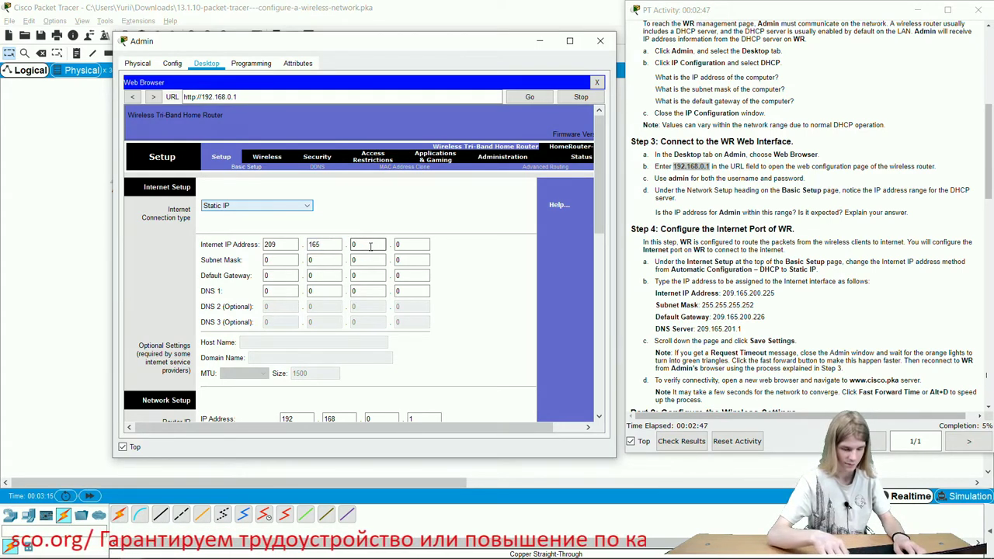
pyautogui.click(414, 245)
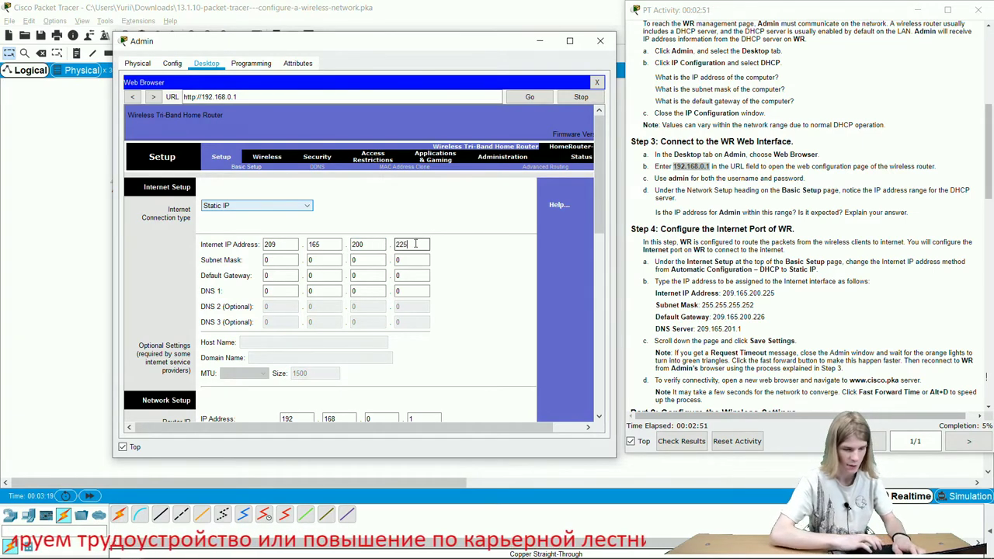
pyautogui.click(278, 265)
pyautogui.press('BackSpace')
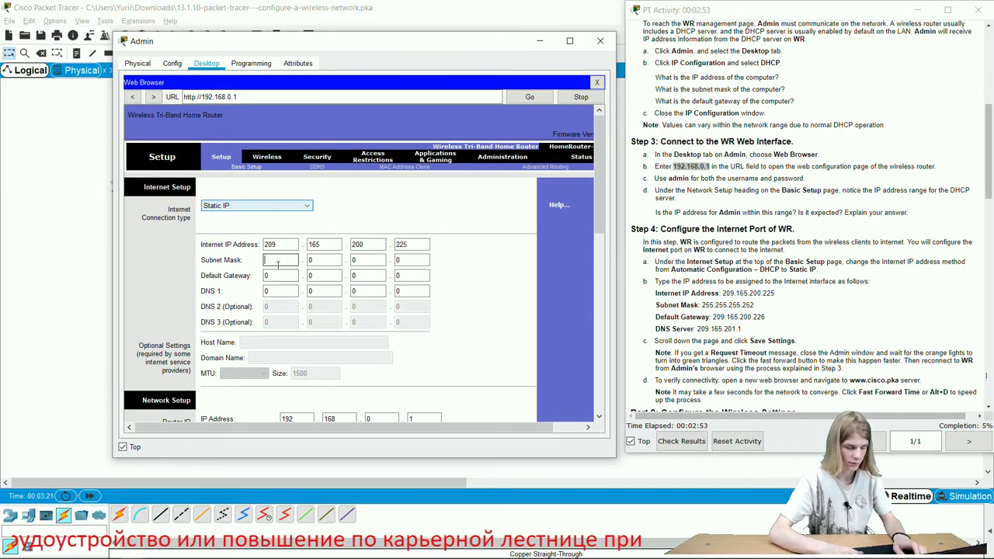
pyautogui.write('225')
pyautogui.click(322, 259)
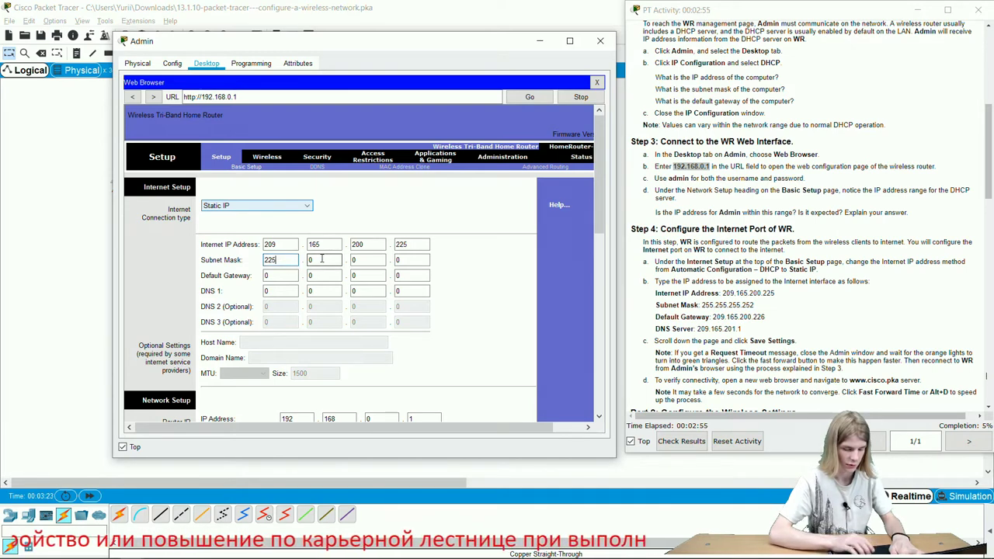
pyautogui.press('BackSpace')
pyautogui.press('BackSpace')
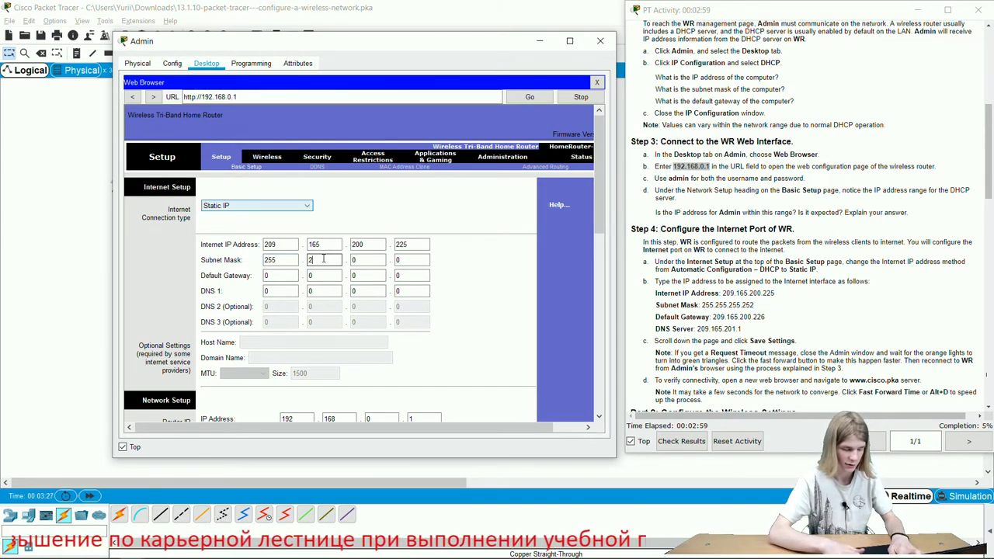
pyautogui.click(360, 261)
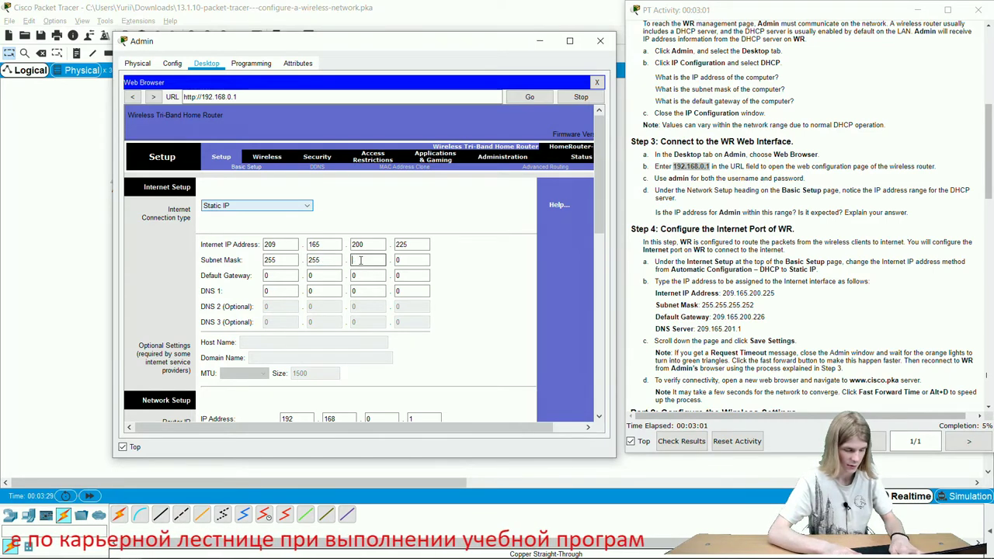
pyautogui.click(400, 261)
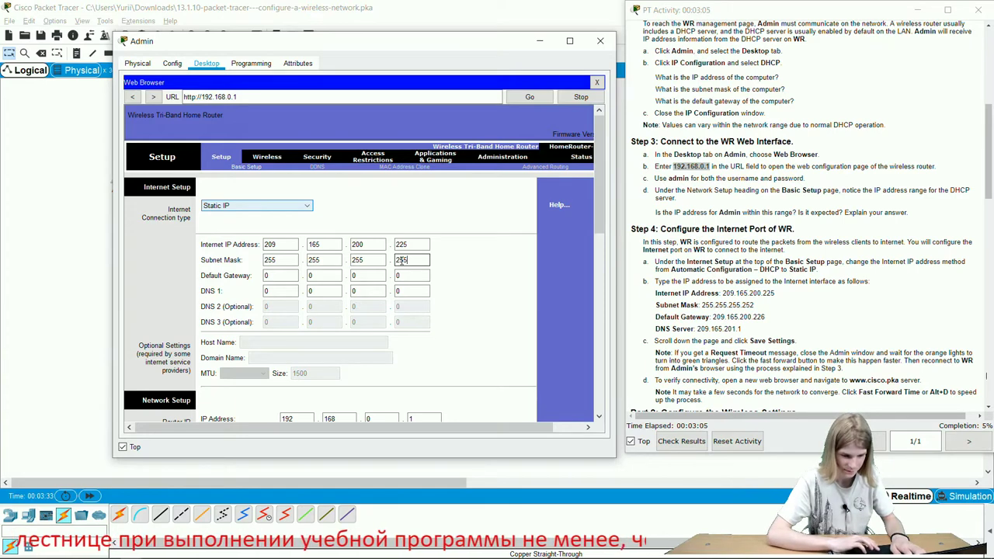
# - Enter default gateway 209.165.200.226 and start DNS 1 as 209.165.201
pyautogui.click(398, 290)
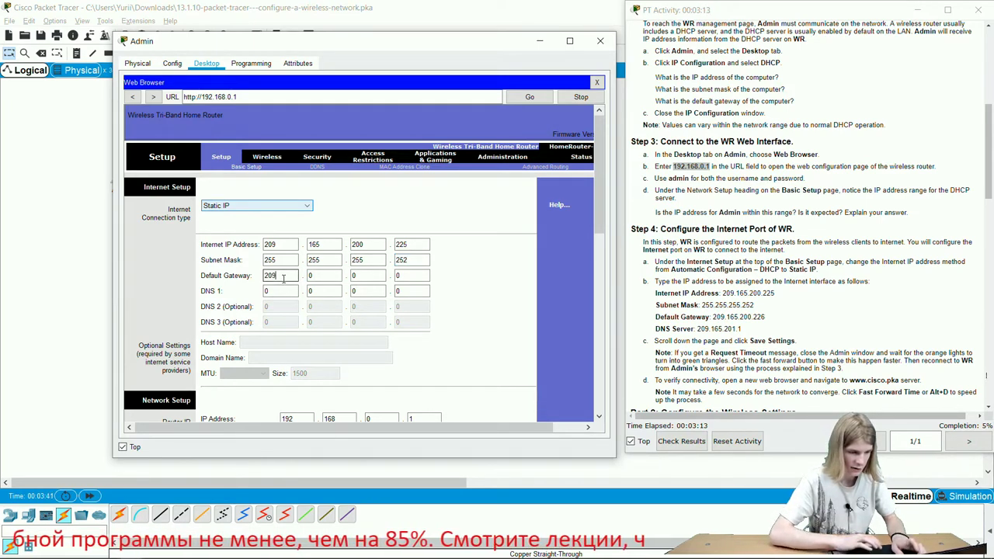
pyautogui.click(328, 277)
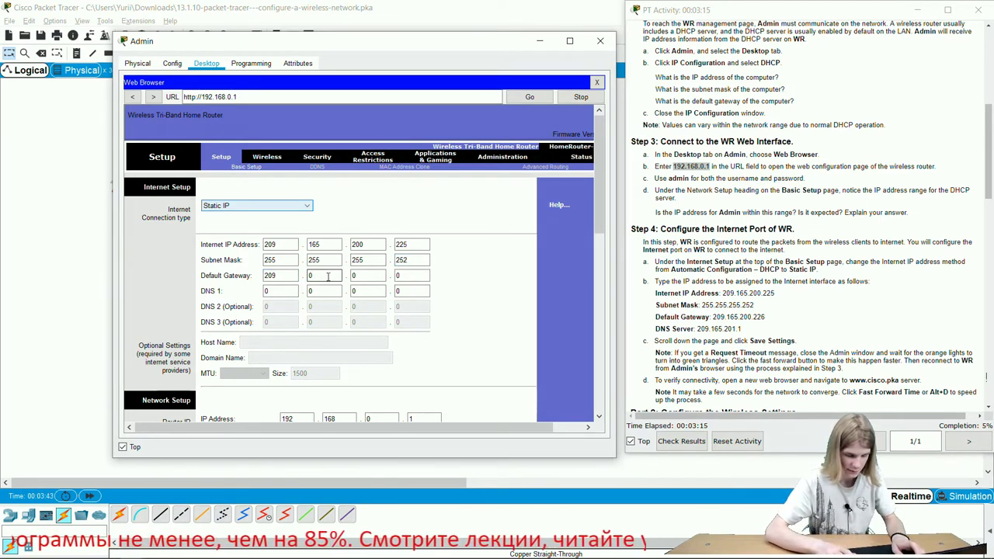
pyautogui.click(376, 276)
pyautogui.press('BackSpace')
pyautogui.write('200')
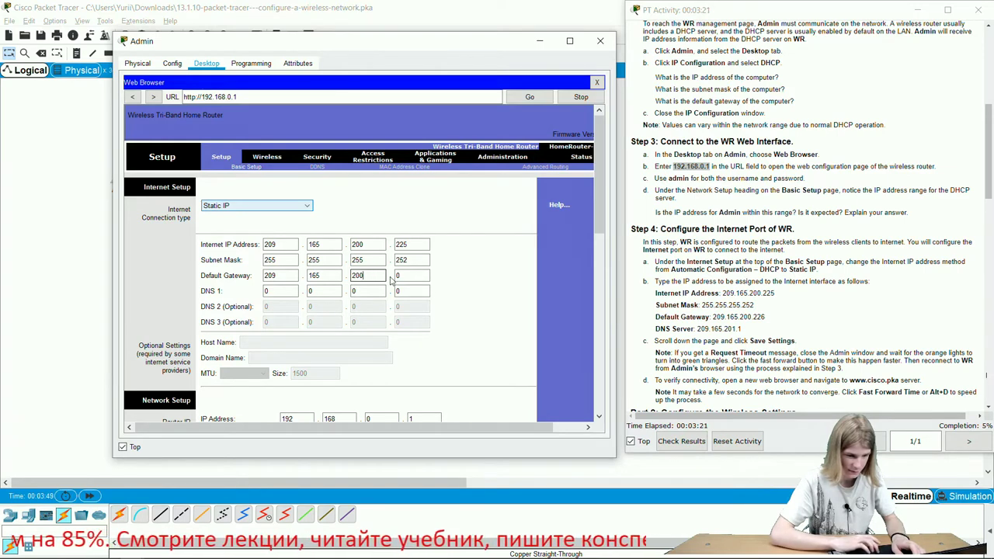
pyautogui.click(405, 276)
pyautogui.press('BackSpace')
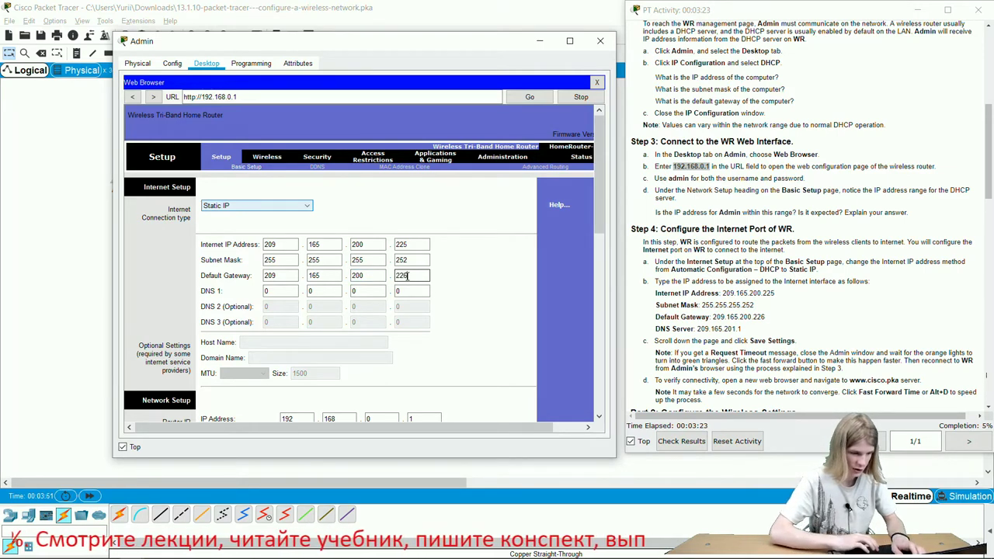
pyautogui.write('226')
pyautogui.click(274, 290)
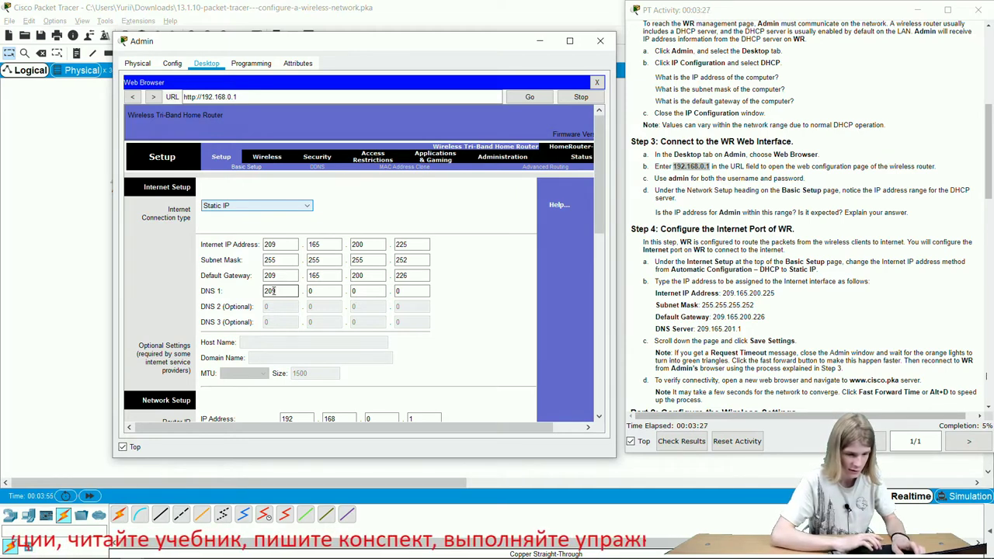
pyautogui.click(322, 290)
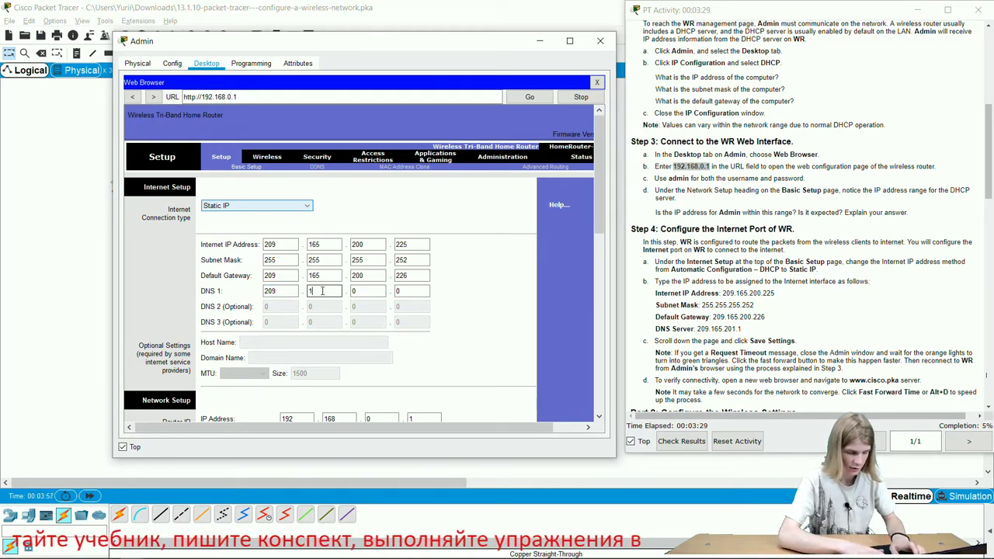
pyautogui.click(365, 292)
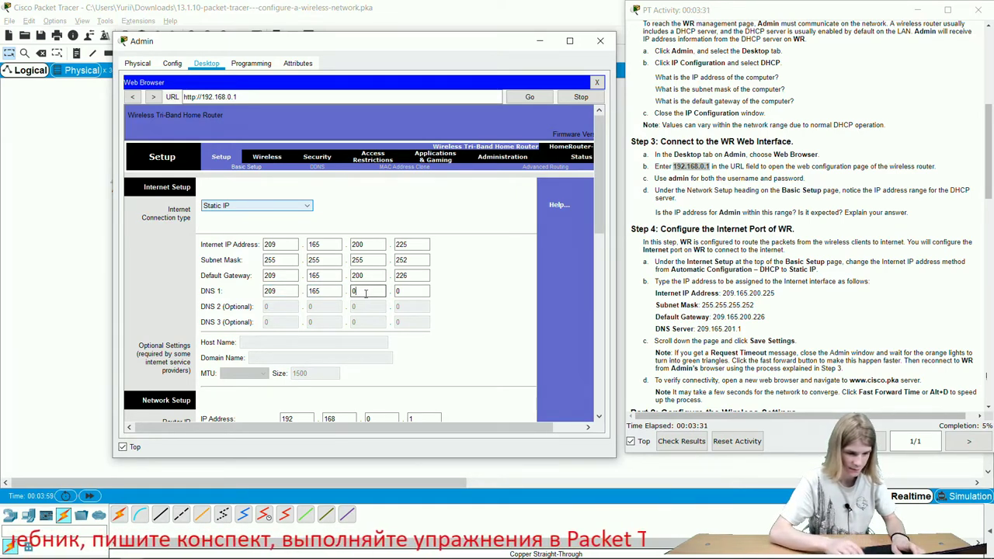
pyautogui.write('201')
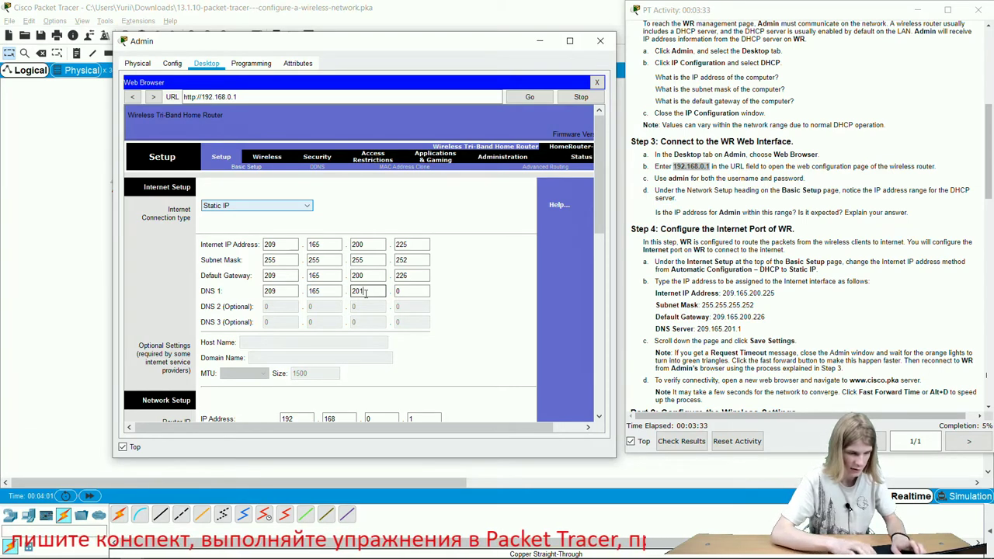
pyautogui.click(423, 292)
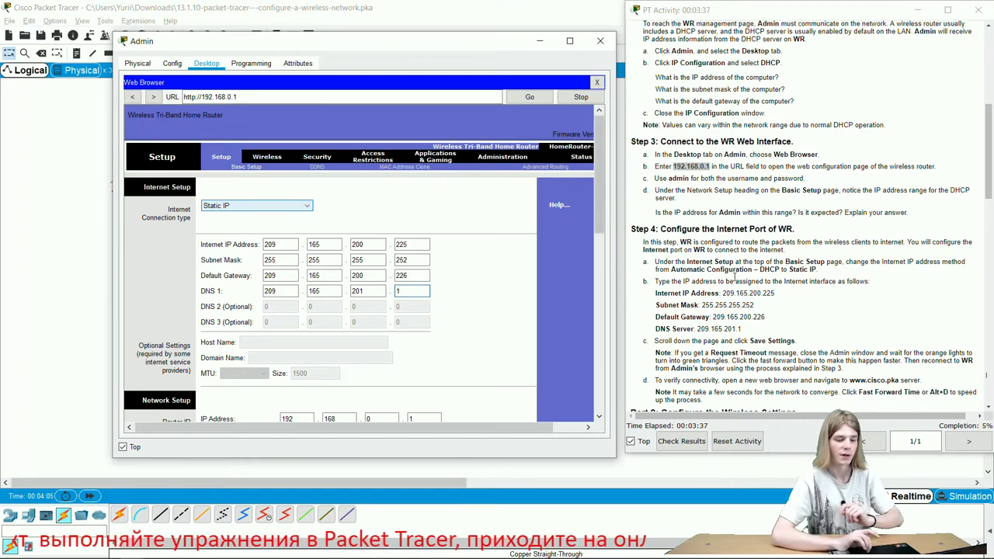
# - Save WR's static internet settings
pyautogui.scroll(-3, 437, 315)
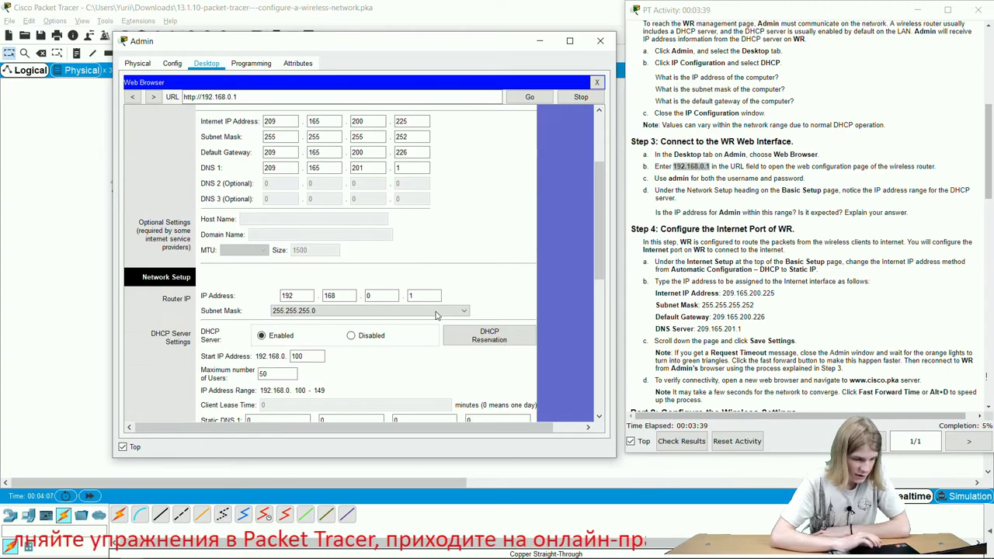
pyautogui.scroll(-10, 561, 360)
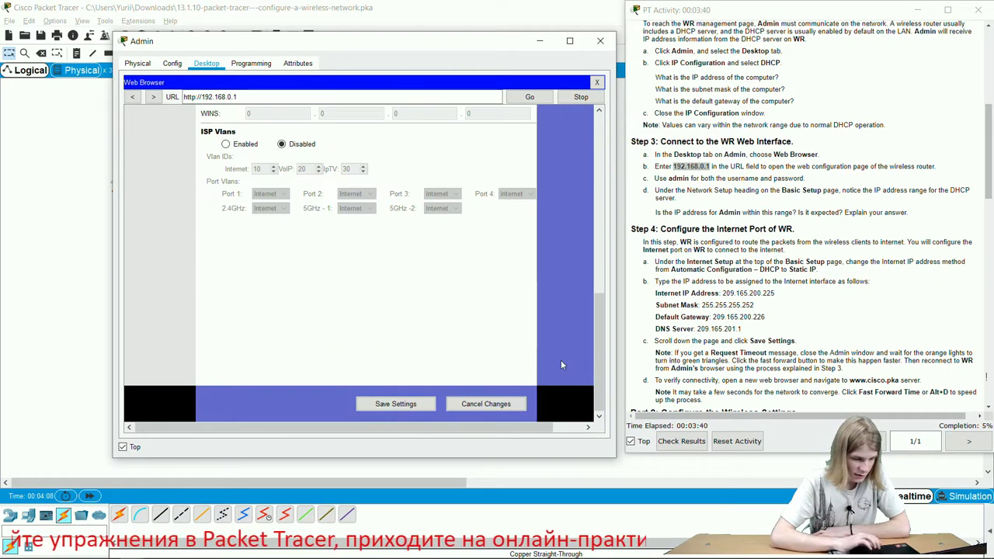
pyautogui.click(398, 406)
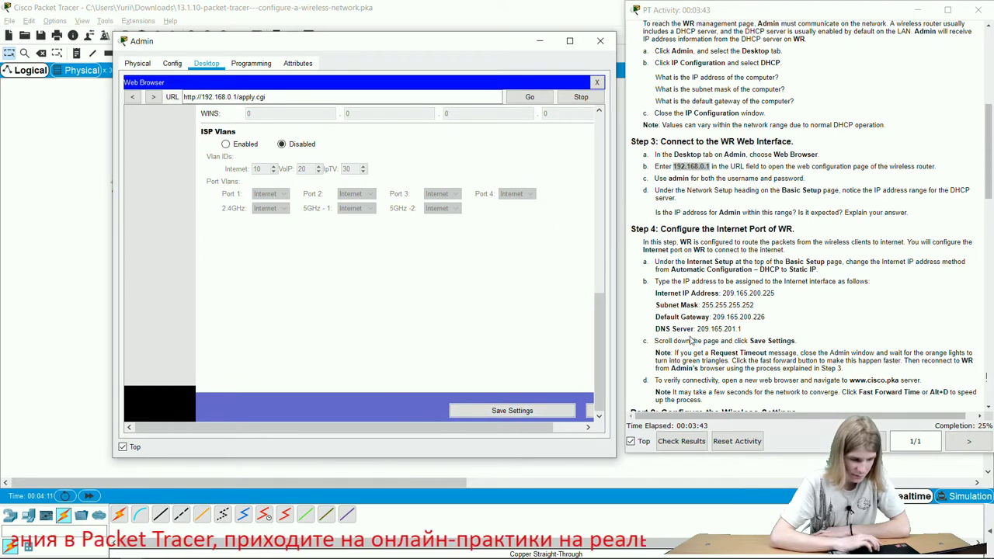
pyautogui.click(507, 413)
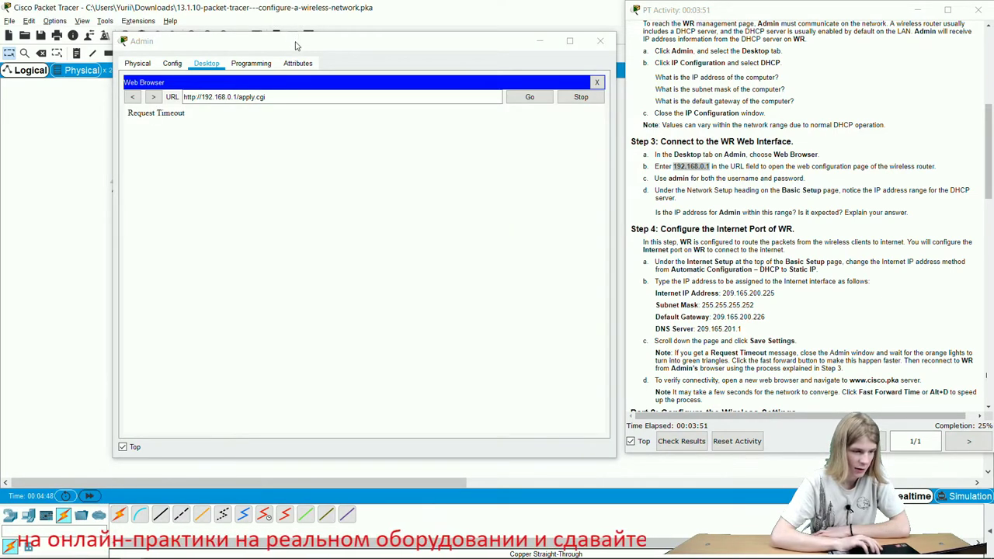
# - Renew Admin's DHCP lease by toggling Static then DHCP, picking up DNS 209.165.201.1
pyautogui.moveTo(295, 45); pyautogui.dragTo(398, 44)
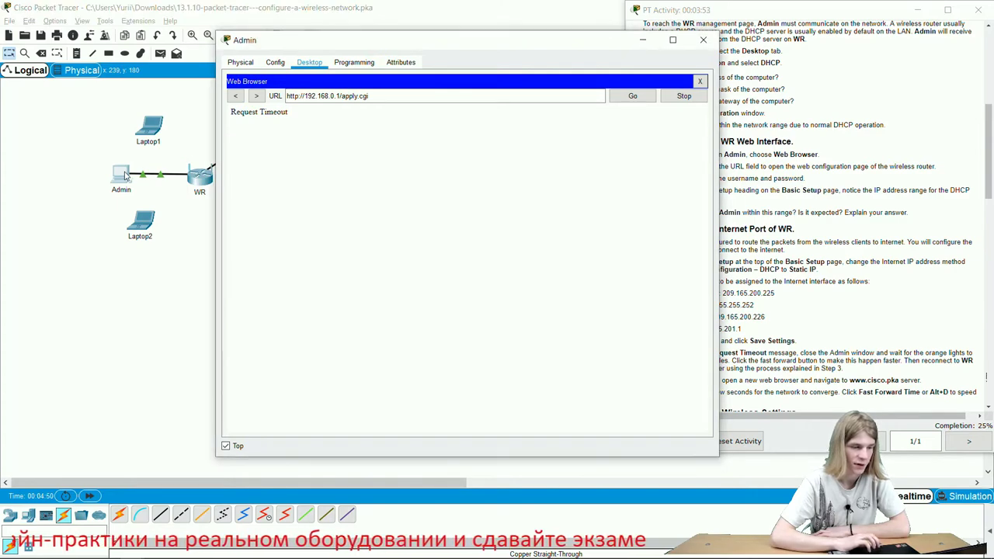
pyautogui.click(247, 62)
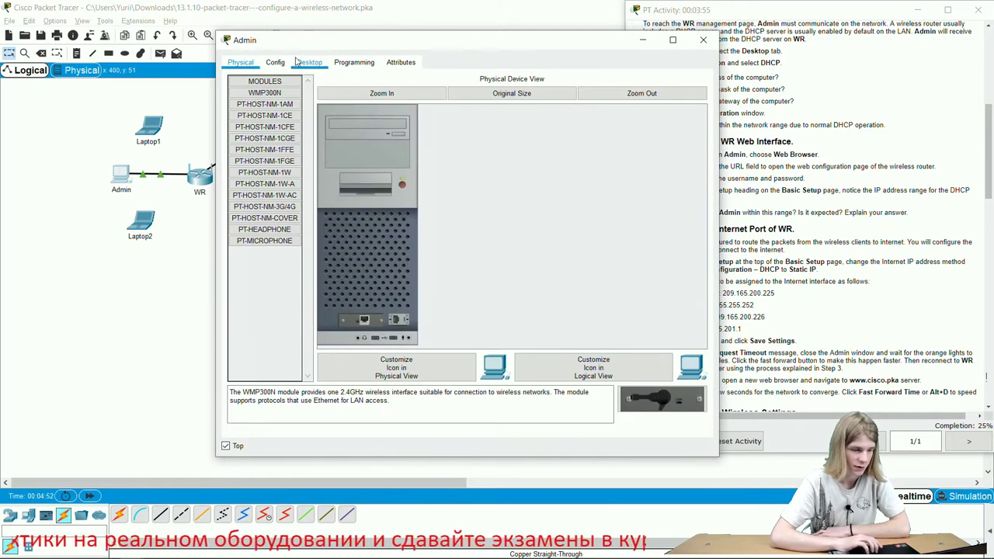
pyautogui.click(296, 62)
pyautogui.click(706, 75)
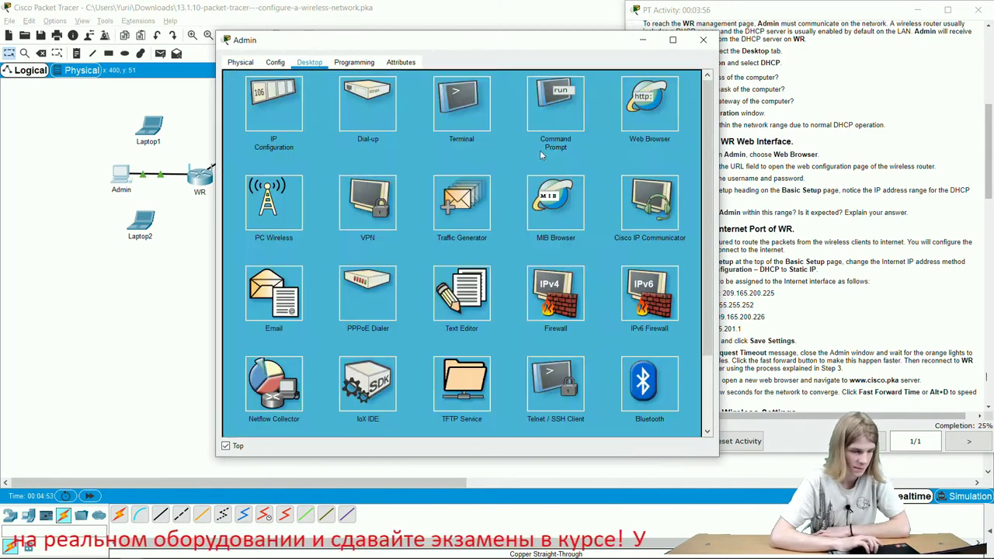
pyautogui.click(264, 95)
pyautogui.click(407, 123)
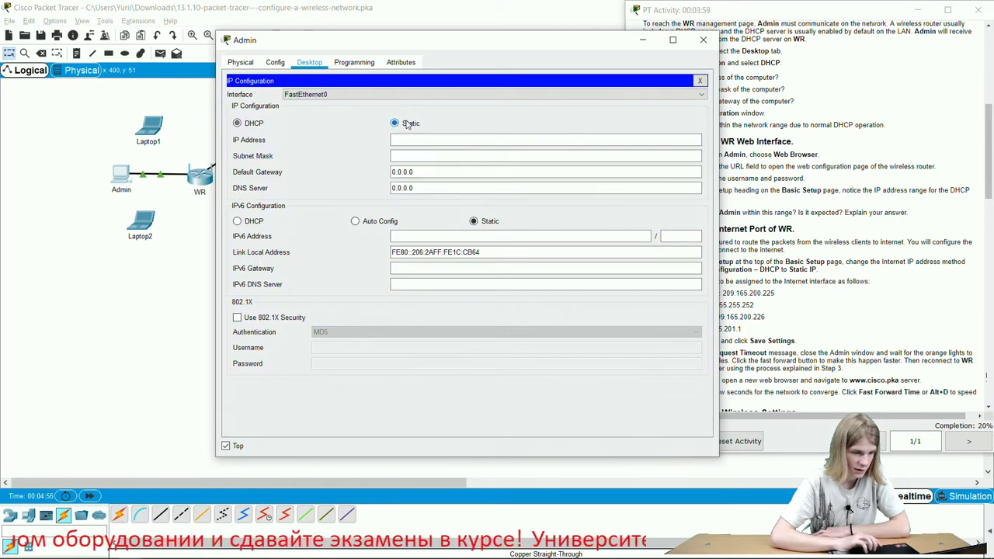
pyautogui.click(260, 125)
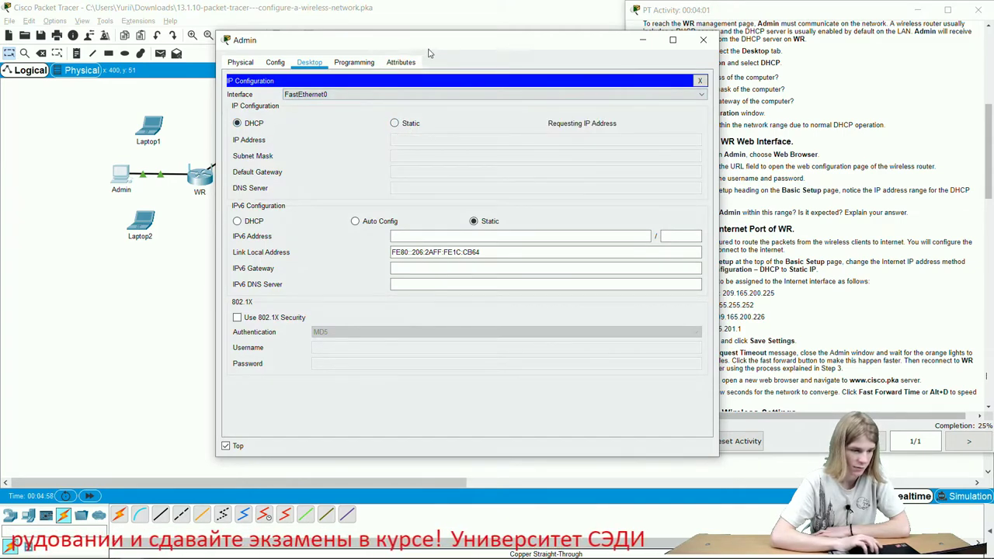
pyautogui.moveTo(435, 47); pyautogui.dragTo(339, 22)
pyautogui.click(603, 56)
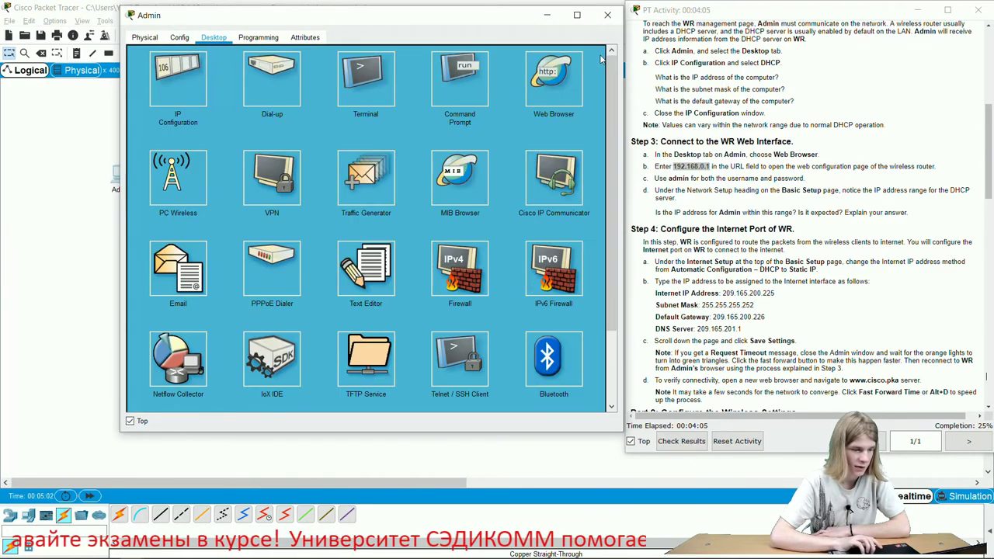
# - Load 192.168.0.1 in Admin's browser and sign in to WR with admin credentials
pyautogui.click(541, 91)
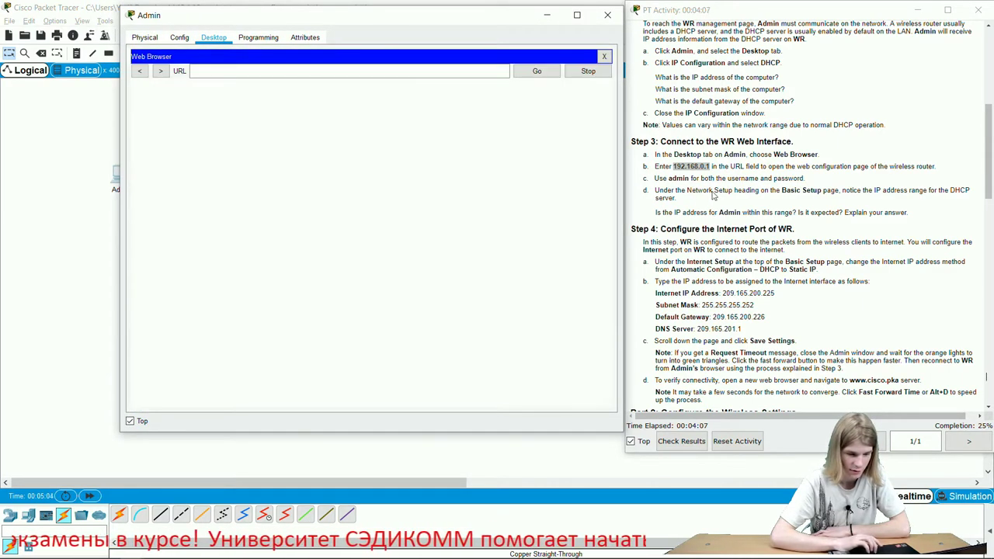
pyautogui.scroll(-3, 767, 268)
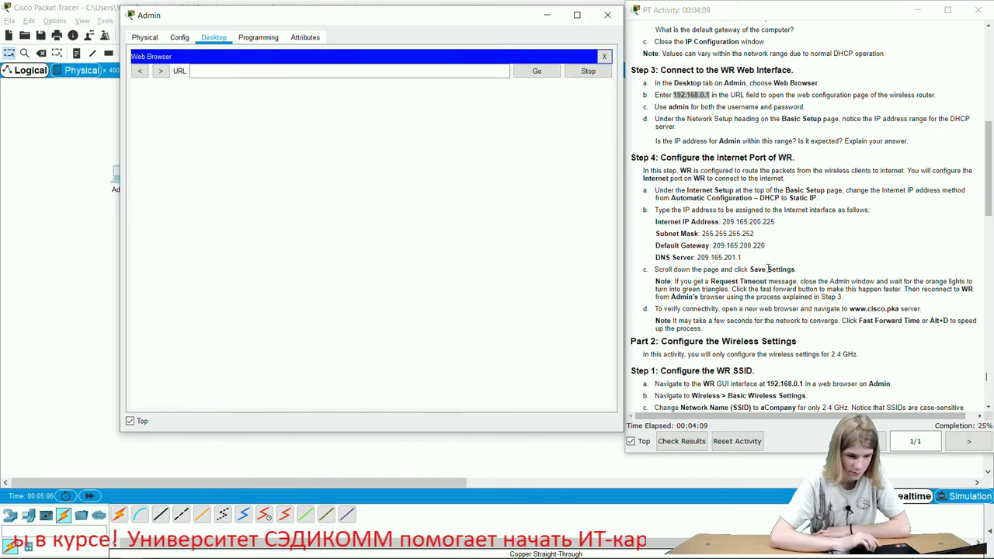
pyautogui.click(383, 74)
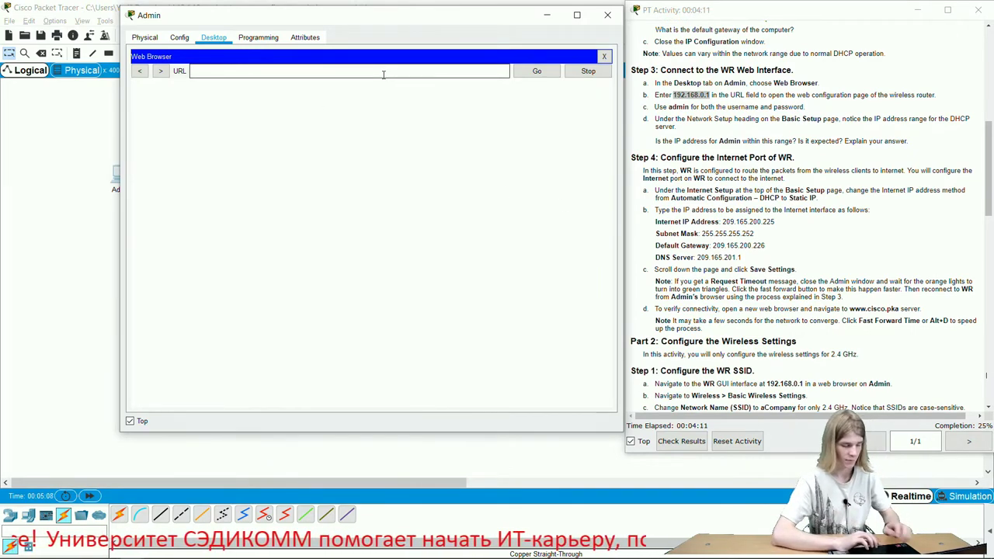
pyautogui.write('192.168.0.1')
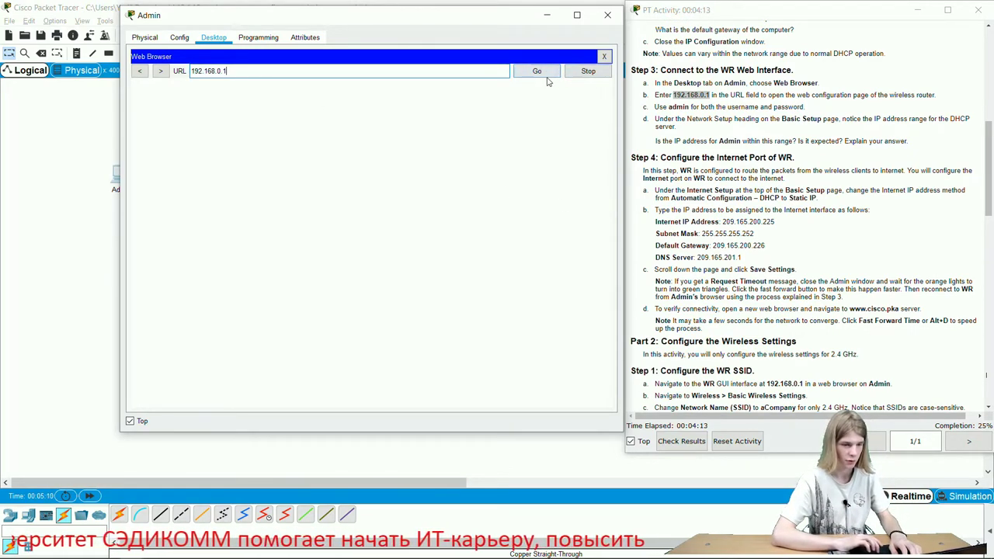
pyautogui.click(545, 74)
pyautogui.write('admin')
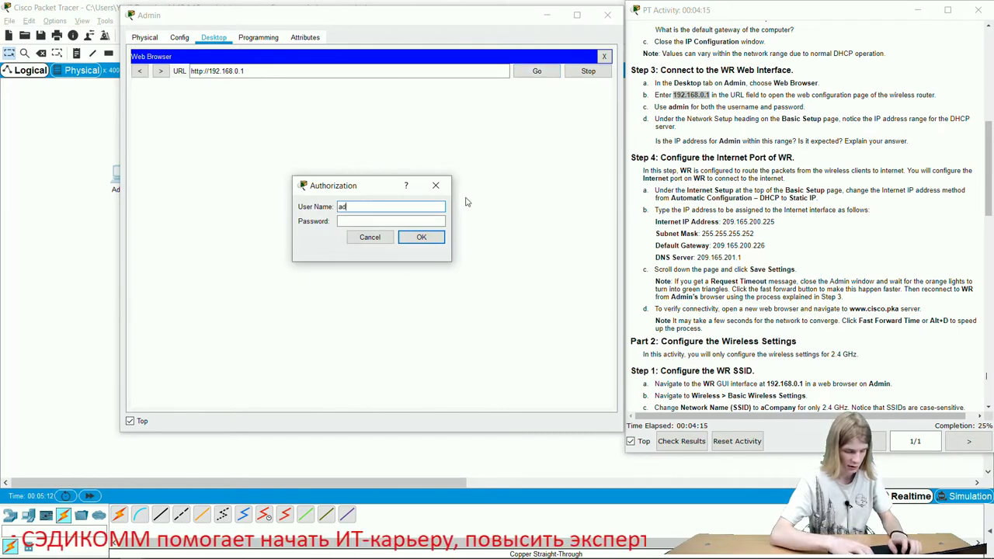
pyautogui.click(410, 221)
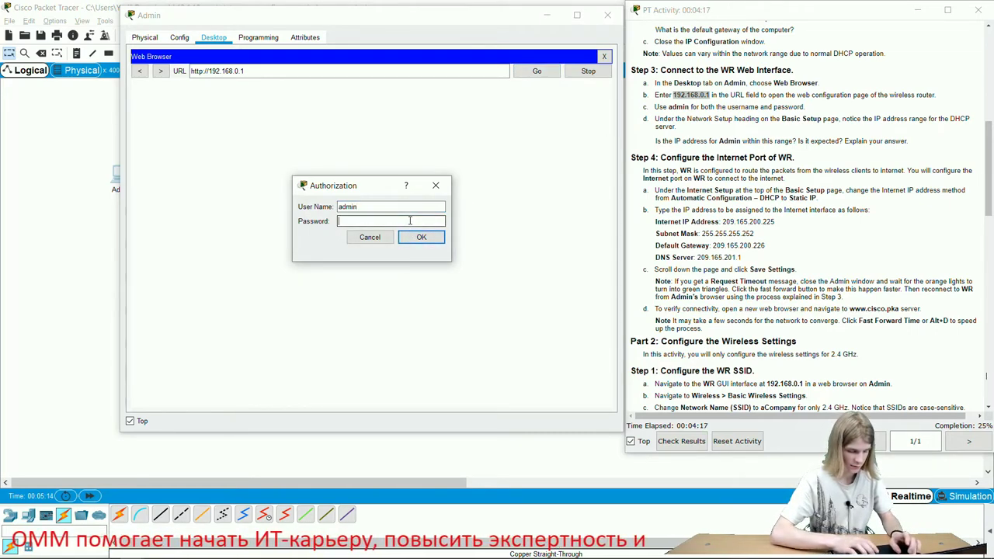
pyautogui.write('admin')
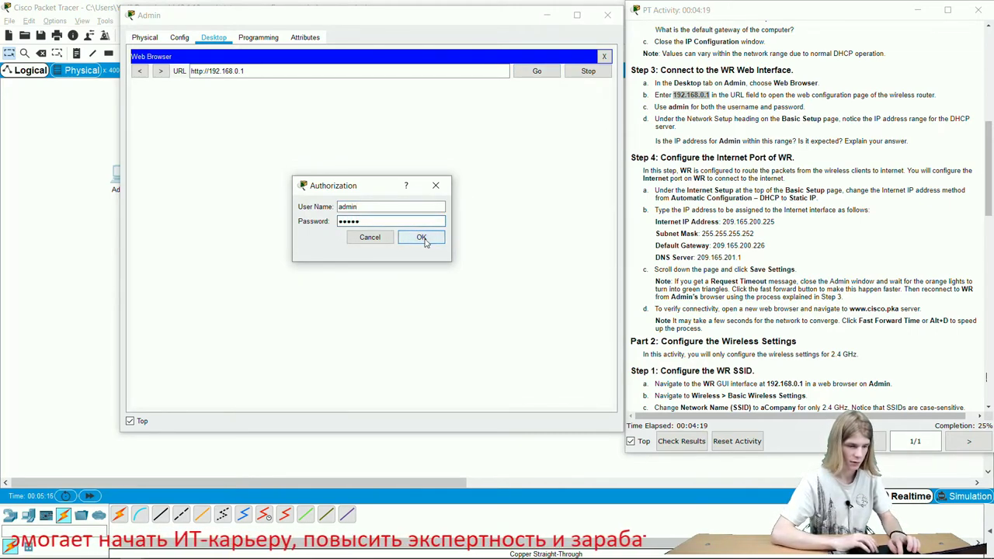
pyautogui.click(421, 237)
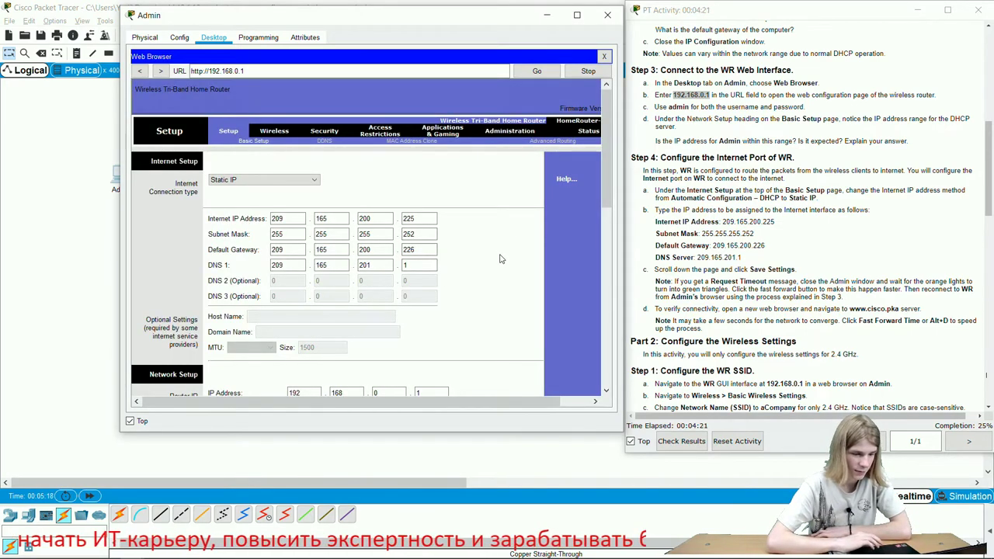
# - Go to WR's Wireless tab to show the Basic Wireless Settings page
pyautogui.scroll(-3, 810, 334)
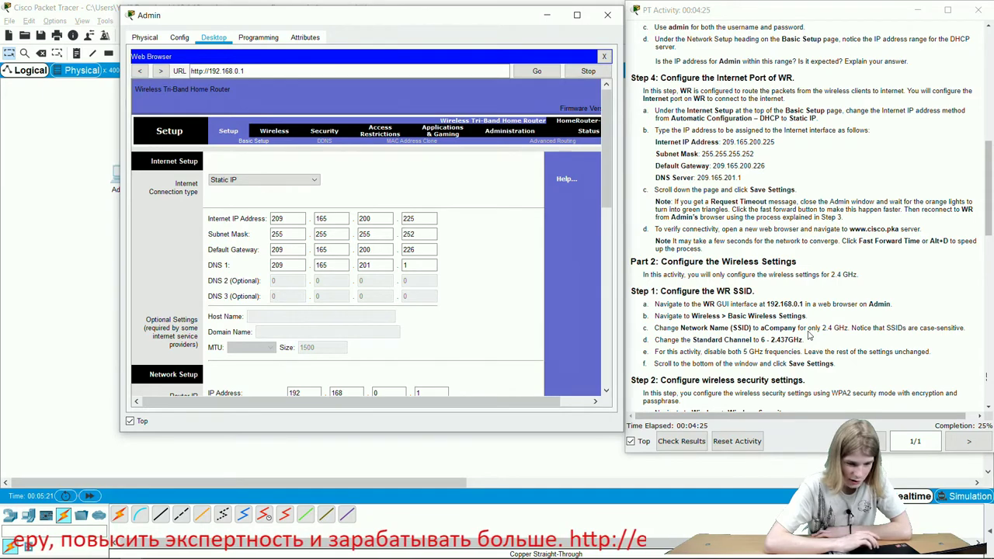
pyautogui.scroll(3, 810, 335)
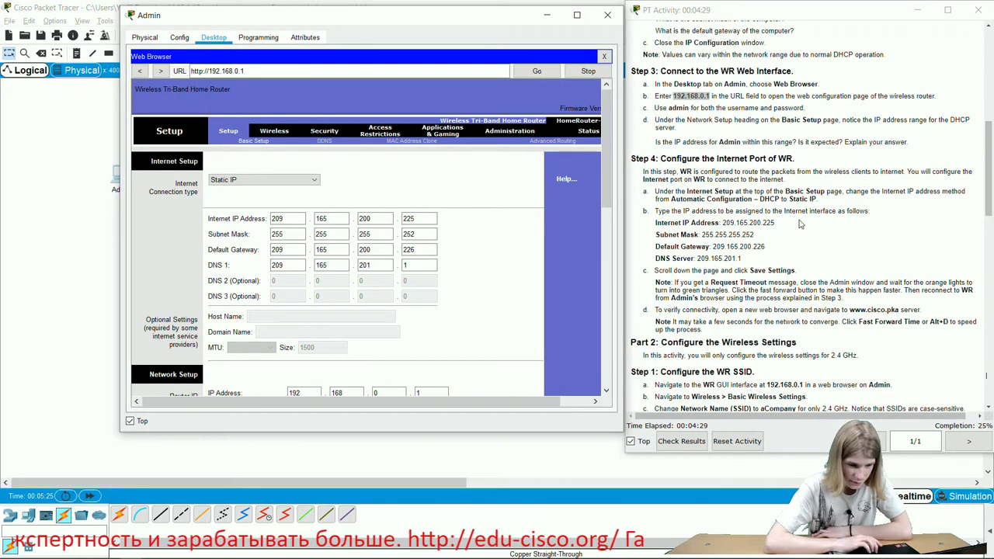
pyautogui.scroll(-4, 801, 225)
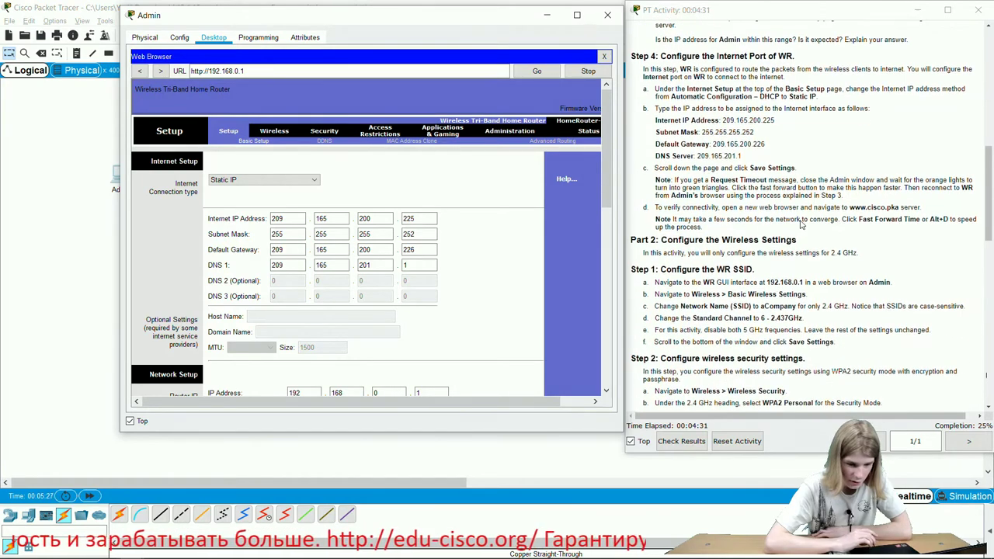
pyautogui.scroll(-2, 801, 225)
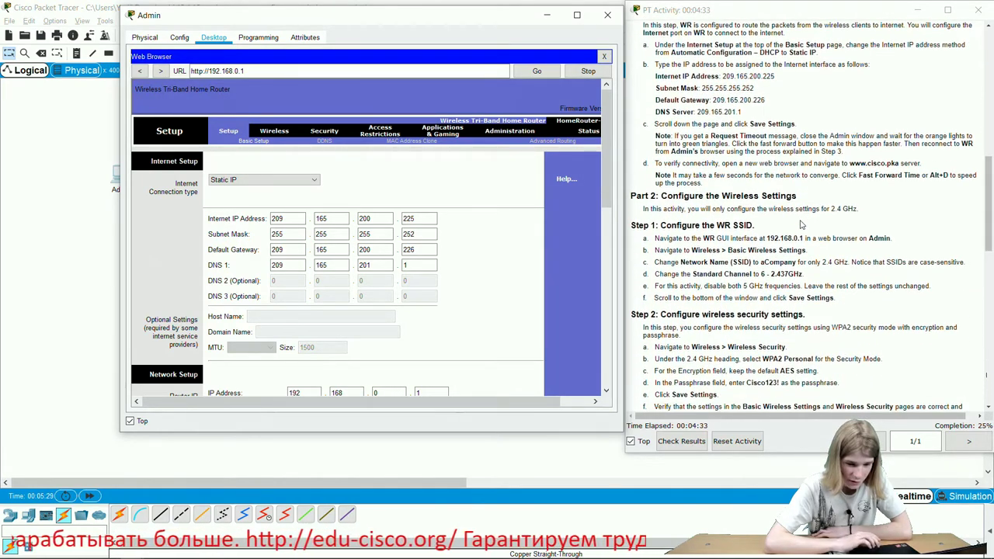
pyautogui.scroll(-2, 728, 206)
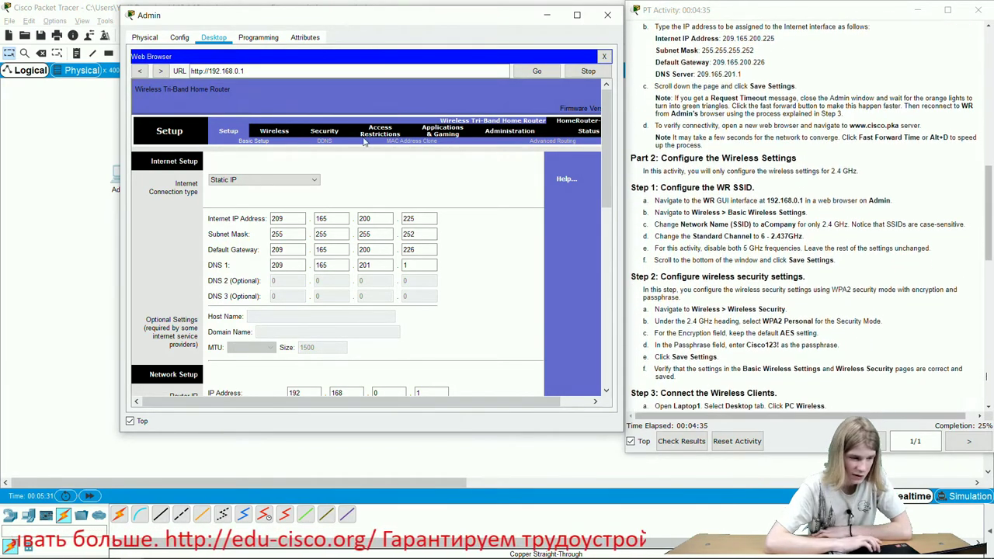
pyautogui.click(279, 133)
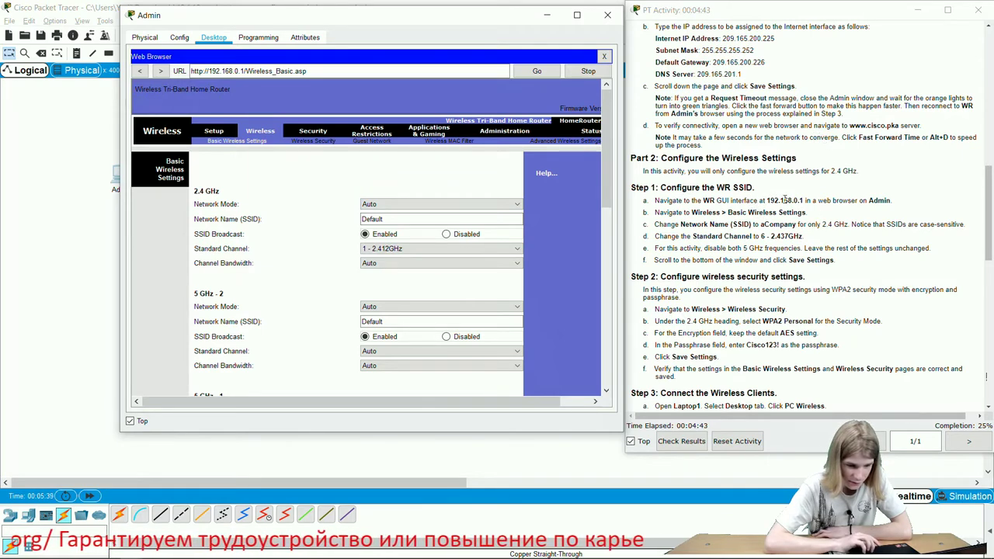
# - Set the 2.4 GHz SSID to aCompany and Standard Channel to 6 - 2.437GHz
pyautogui.doubleClick(784, 200)
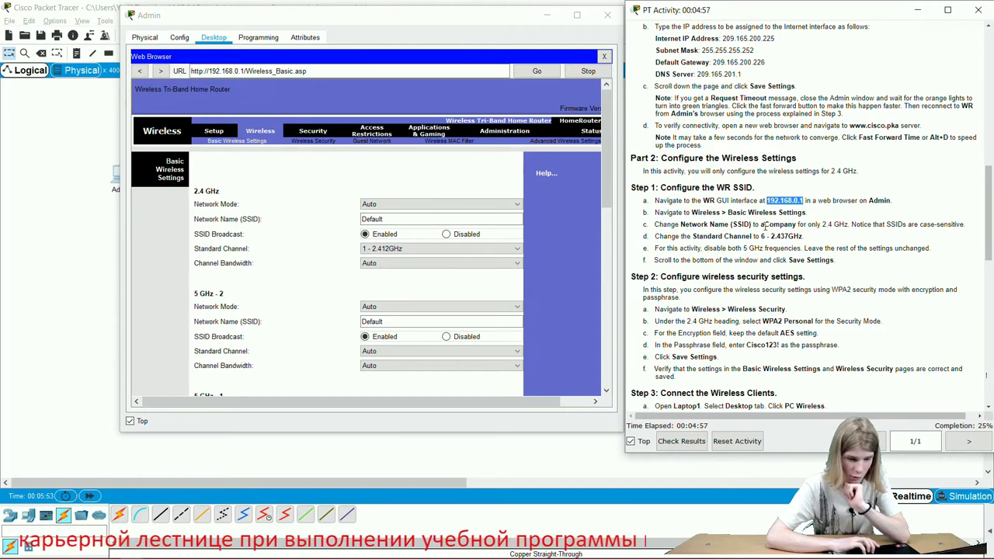
pyautogui.doubleClick(774, 223)
pyautogui.hotkey('ctrl', 'c')
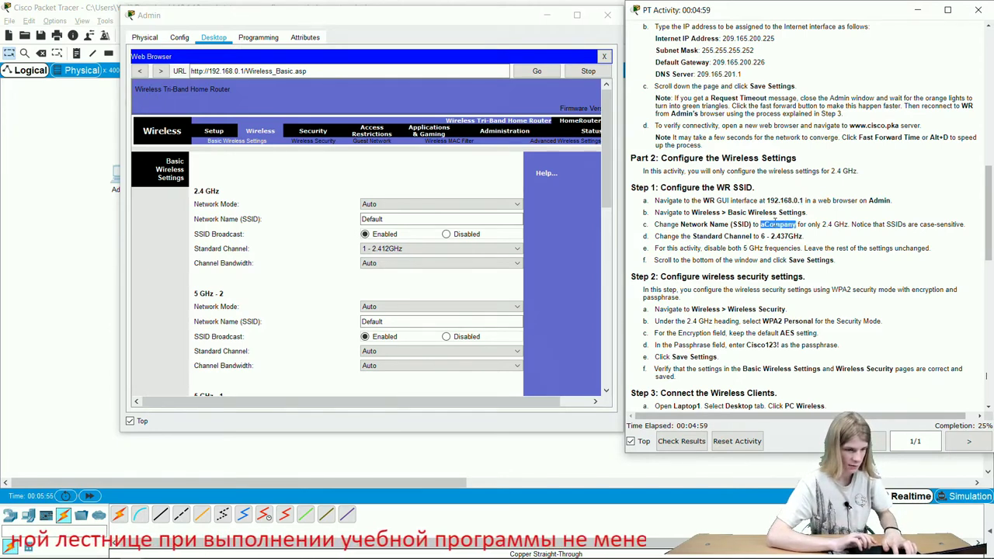
pyautogui.click(398, 218)
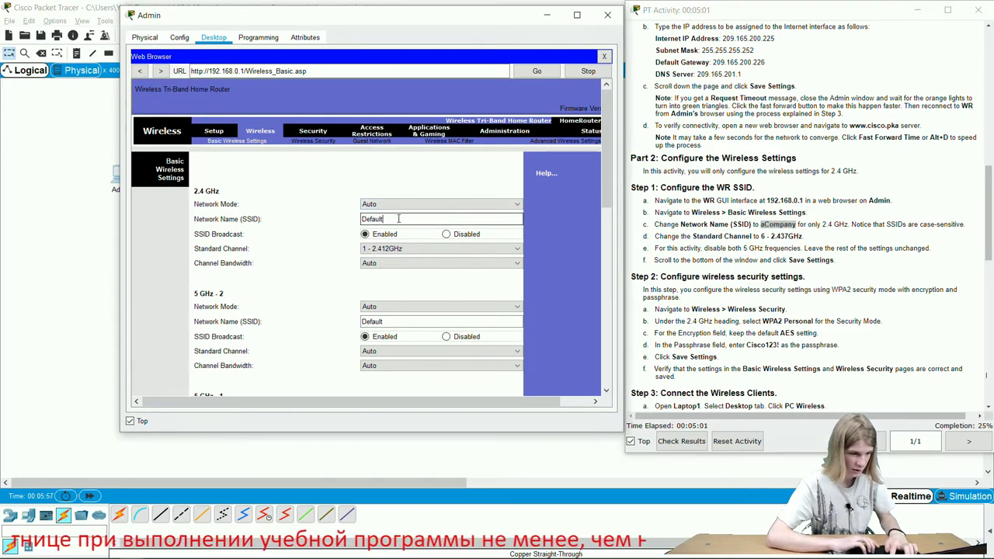
pyautogui.hotkey('ctrl', 'a')
pyautogui.hotkey('ctrl', 'v')
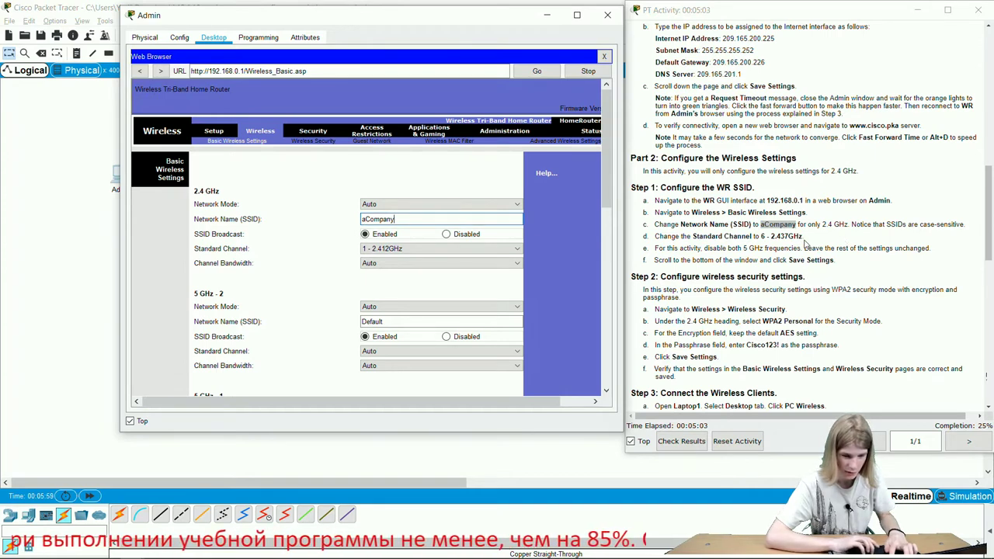
pyautogui.click(496, 247)
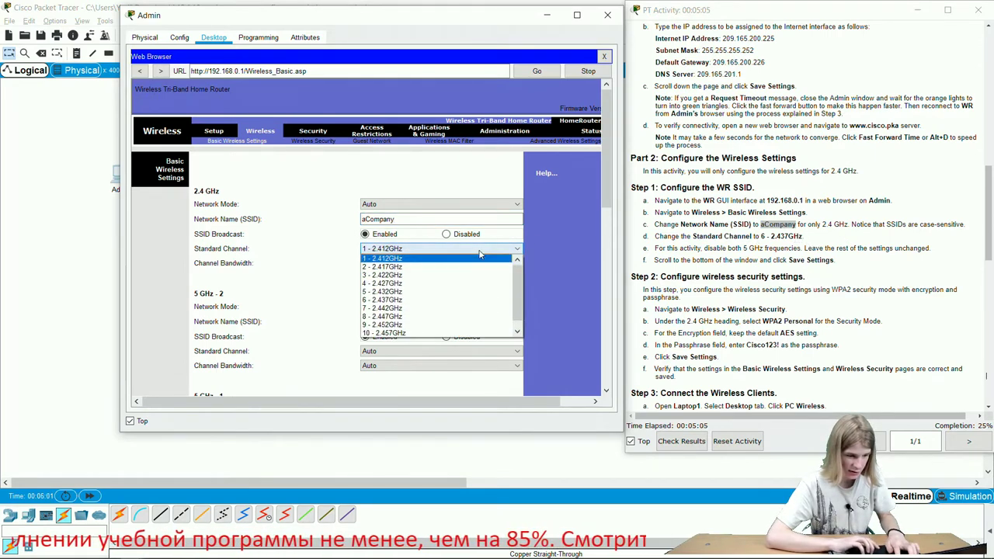
pyautogui.click(403, 300)
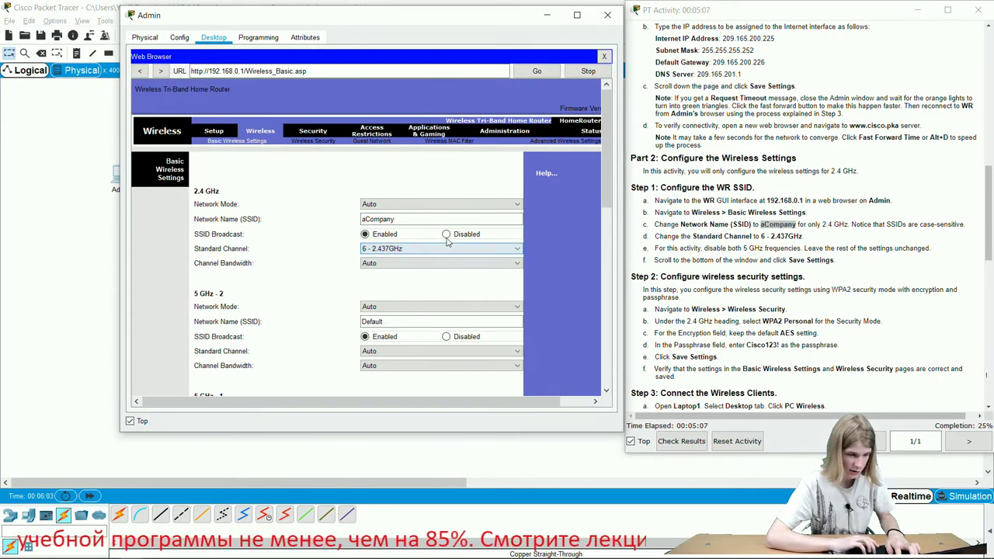
# - Save the basic wireless settings, bringing completion to 30%
pyautogui.click(797, 270)
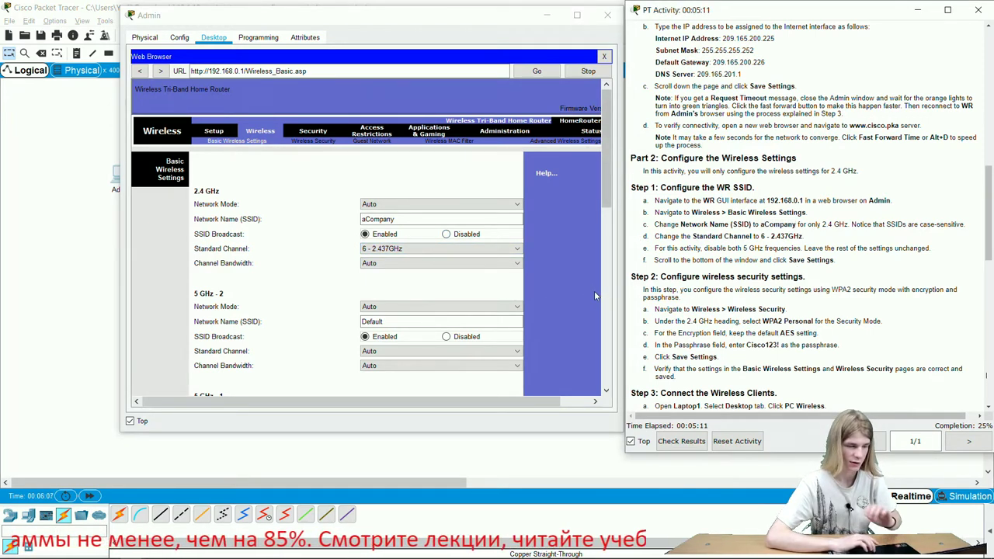
pyautogui.scroll(-10, 596, 295)
pyautogui.click(410, 378)
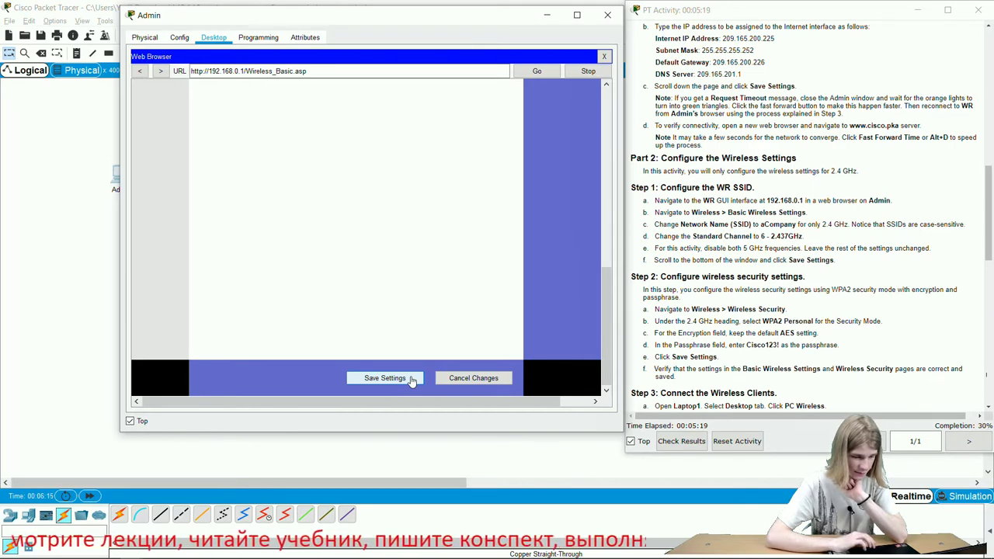
pyautogui.click(412, 379)
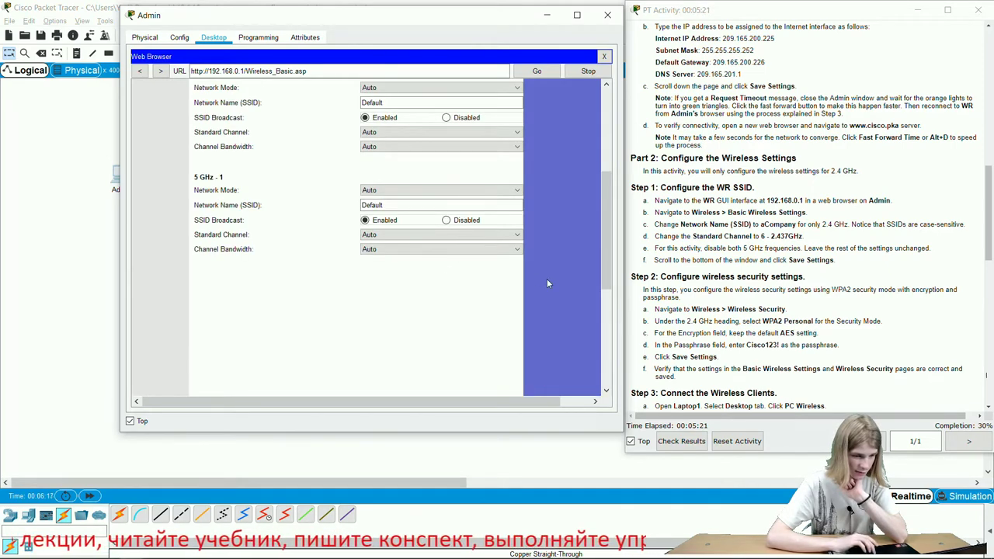
pyautogui.scroll(5, 551, 284)
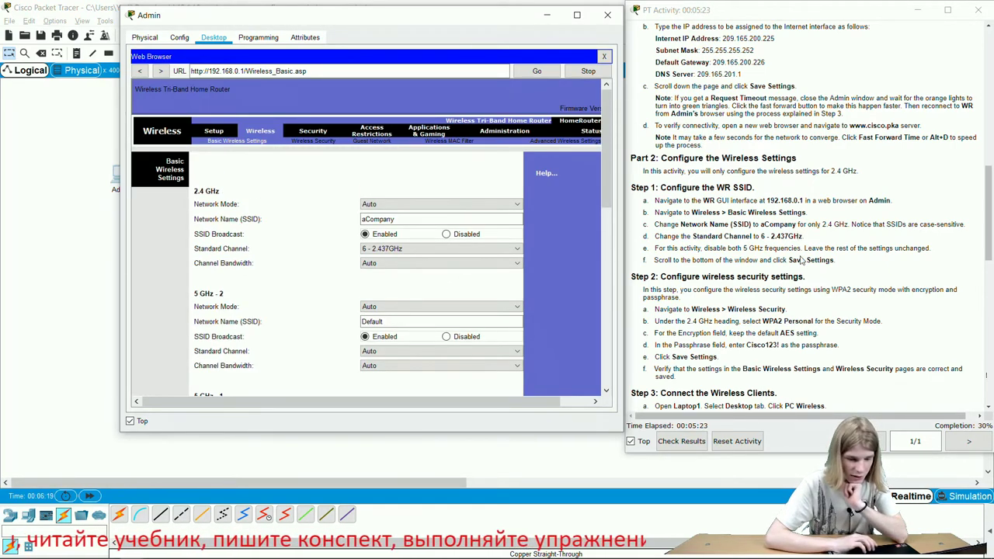
pyautogui.scroll(-4, 800, 261)
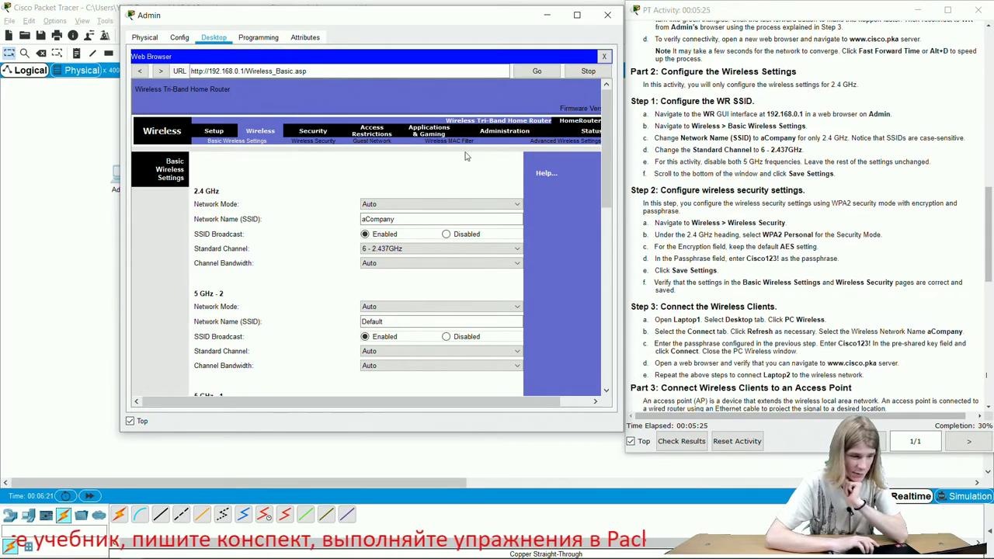
# - Choose WPA2 Personal security for WR's 2.4 GHz network on Wireless Security
pyautogui.click(327, 141)
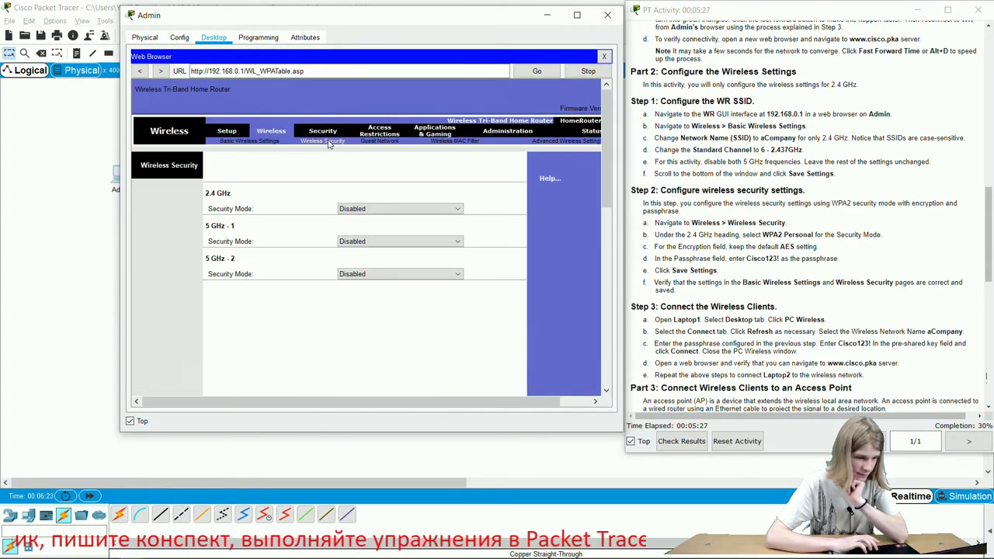
pyautogui.click(373, 208)
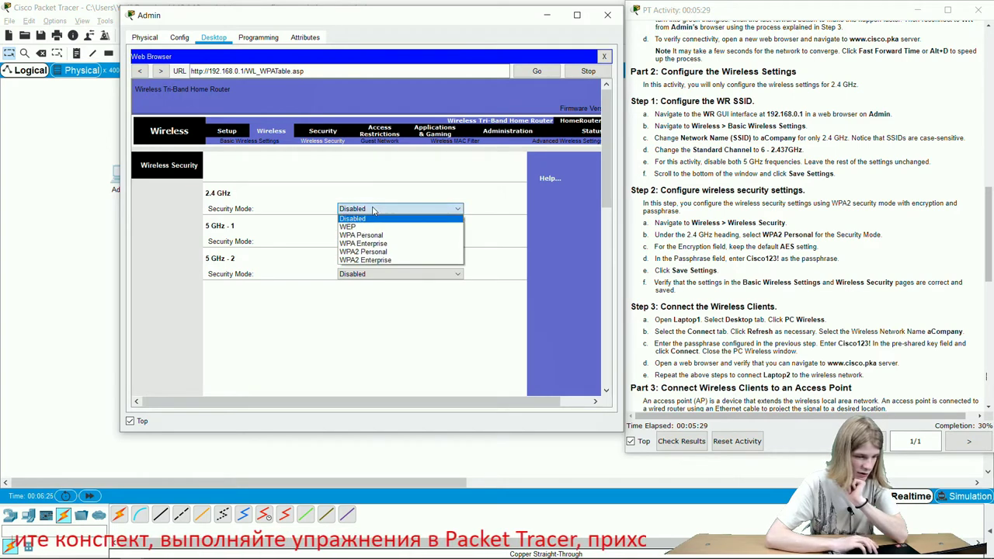
pyautogui.click(372, 253)
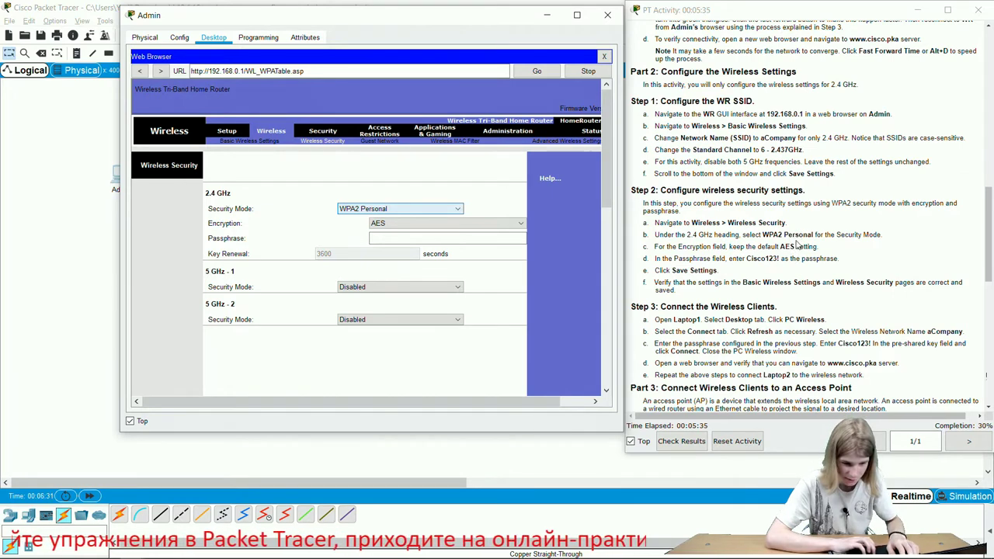
# - Paste the activity's passphrase and save the security settings, reaching 45% completion
pyautogui.doubleClick(768, 258)
pyautogui.hotkey('ctrl', 'c')
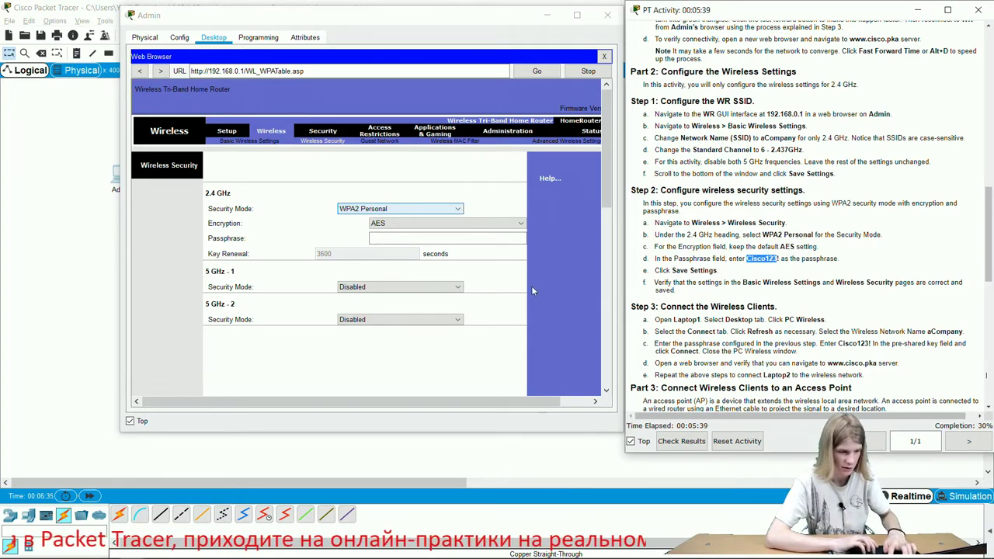
pyautogui.click(505, 238)
pyautogui.hotkey('ctrl', 'v')
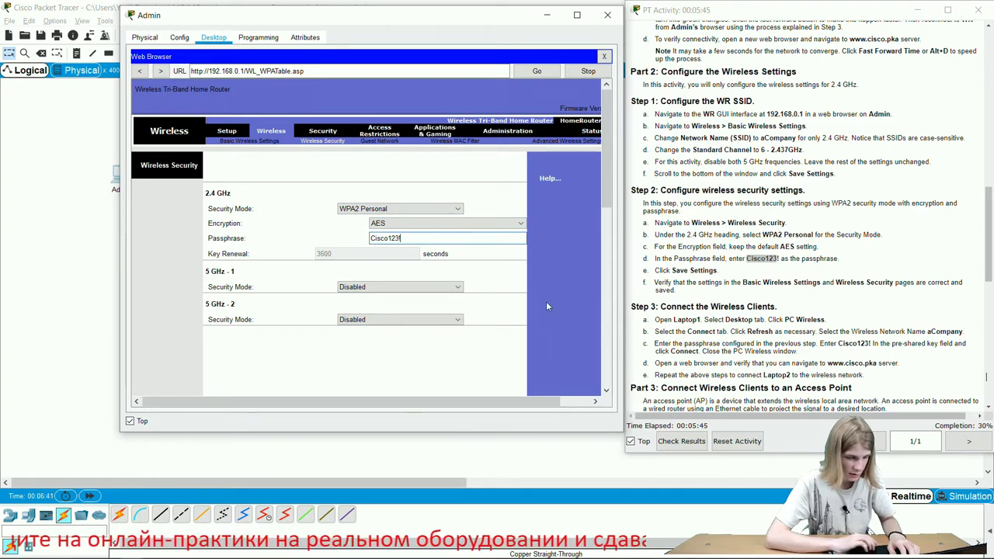
pyautogui.scroll(-5, 546, 302)
pyautogui.click(392, 380)
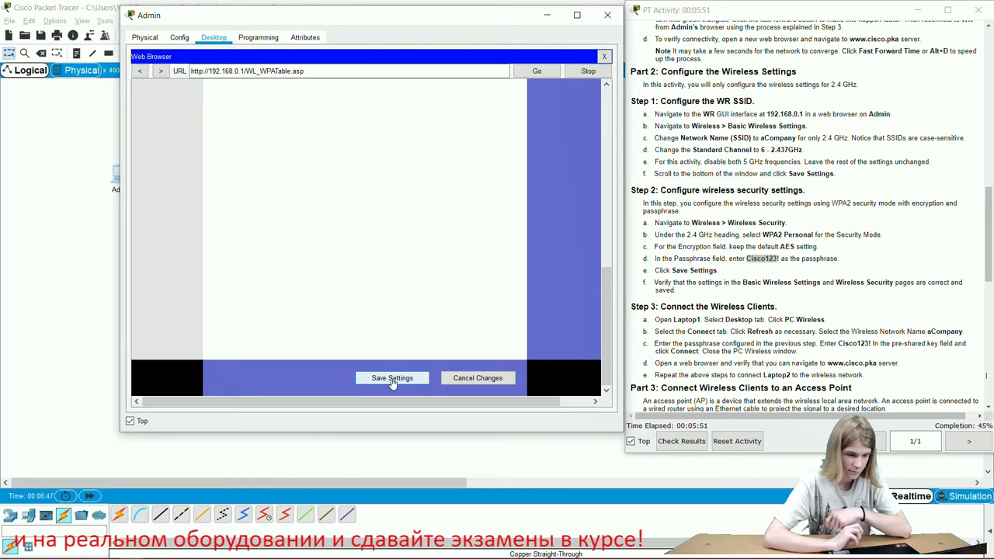
pyautogui.click(392, 378)
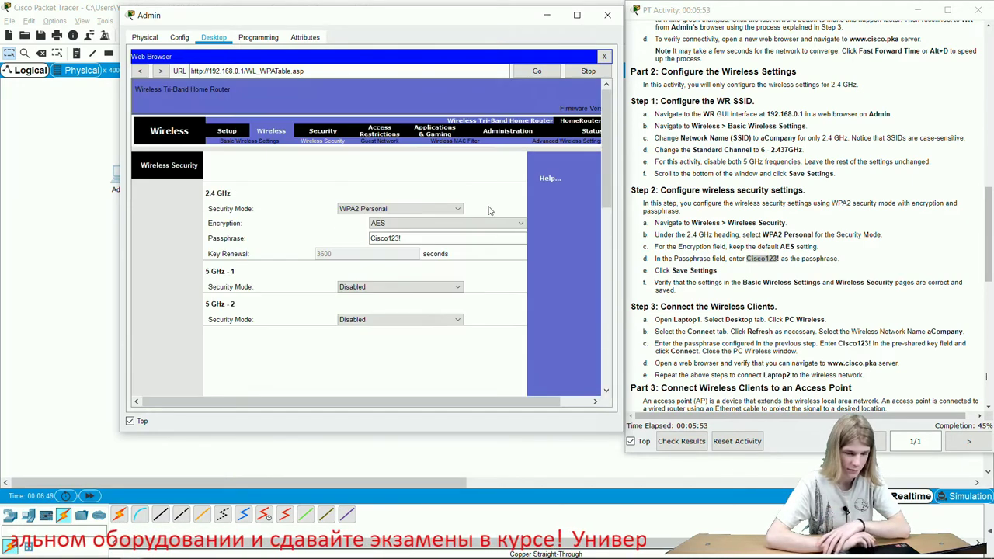
pyautogui.scroll(-3, 769, 279)
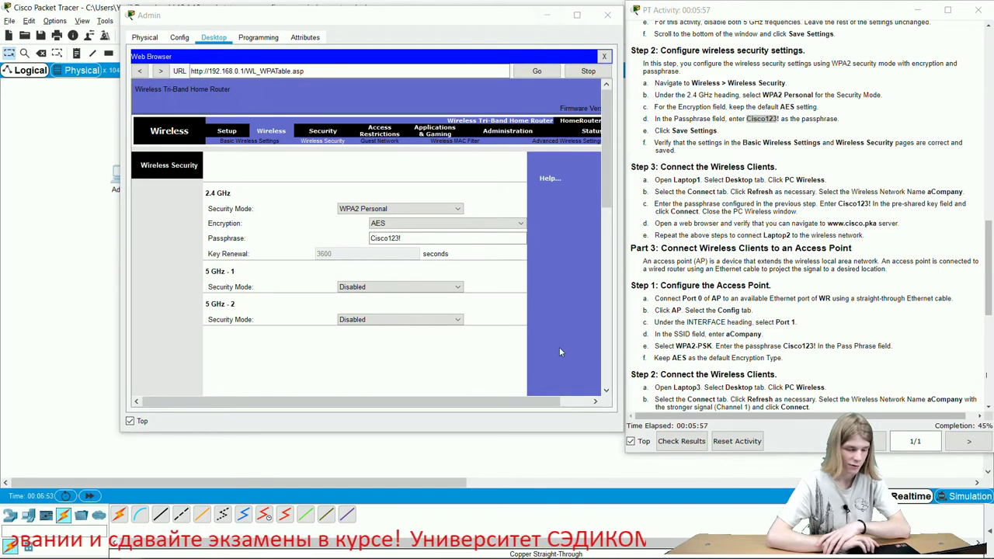
# - Check the activity results and display the Assessment Items, scored 9/20
pyautogui.click(664, 442)
pyautogui.click(665, 442)
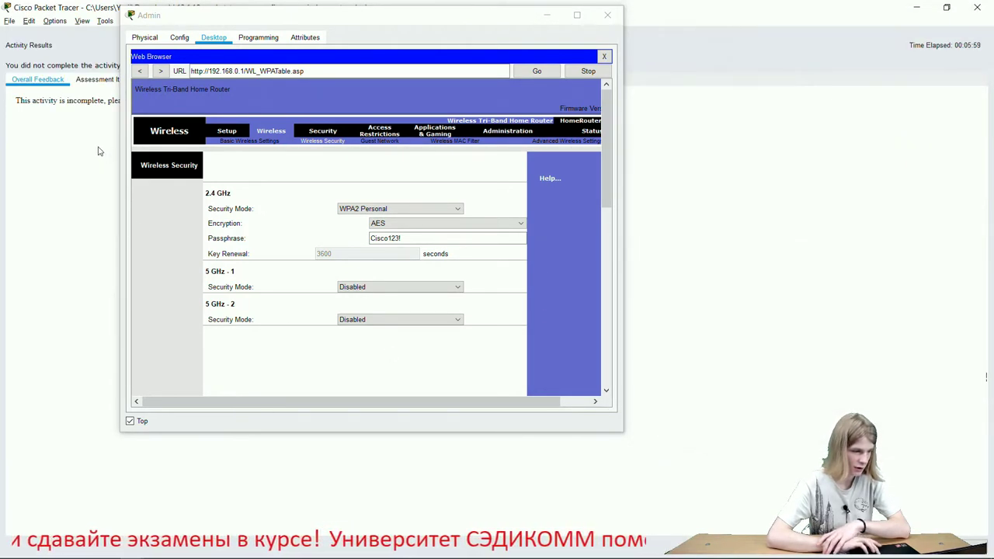
pyautogui.click(100, 81)
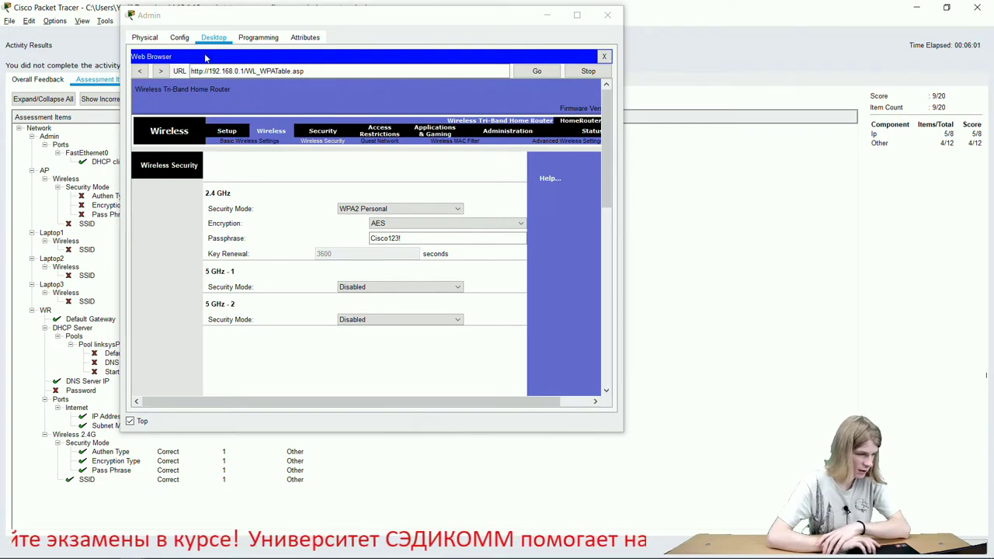
pyautogui.moveTo(226, 28); pyautogui.dragTo(458, 99)
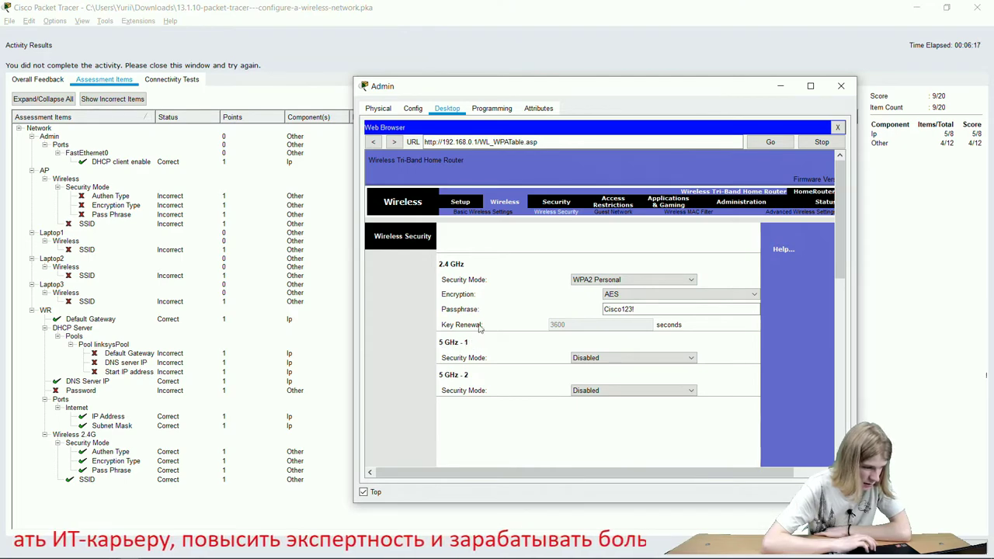
# - Return Admin's browser to WR's Setup page
pyautogui.click(458, 202)
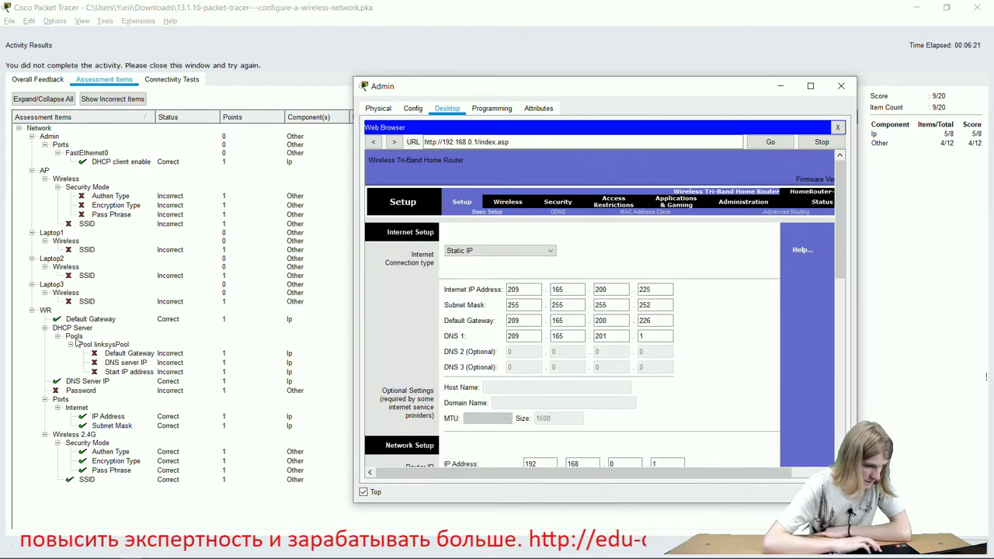
pyautogui.hotkey('alt', 'Tab')
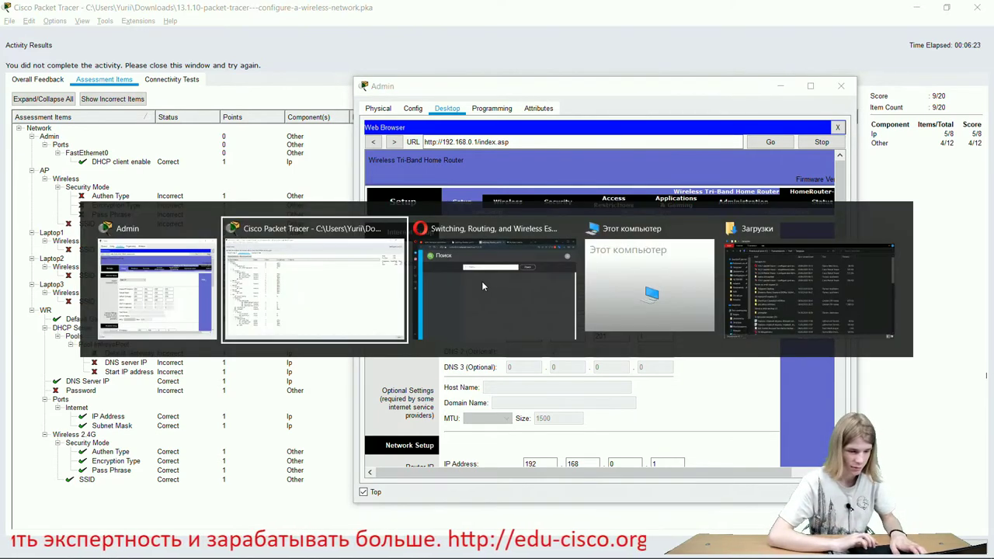
pyautogui.hotkey('alt', 'Tab')
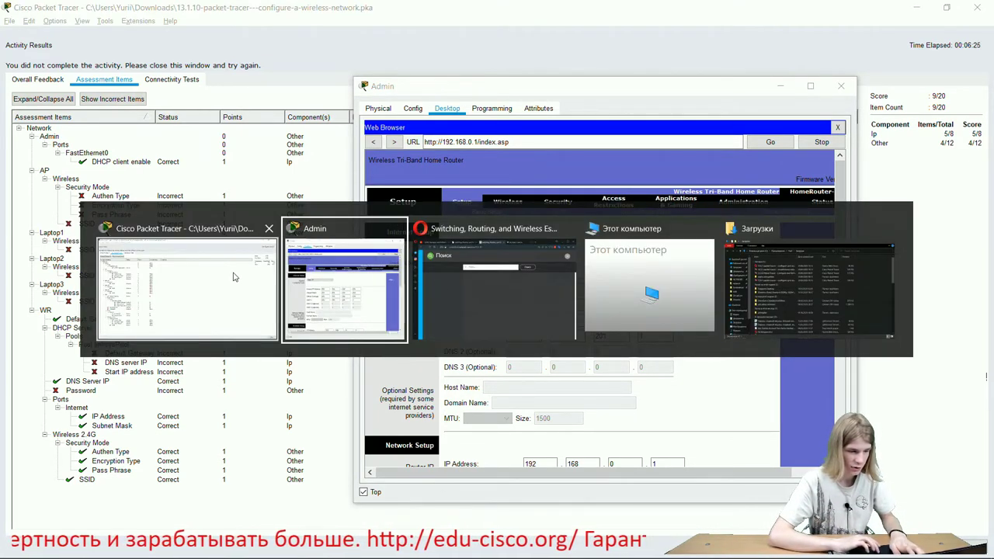
# - Recheck the assessment items, still 9/20, then close the Admin computer's window
pyautogui.click(976, 7)
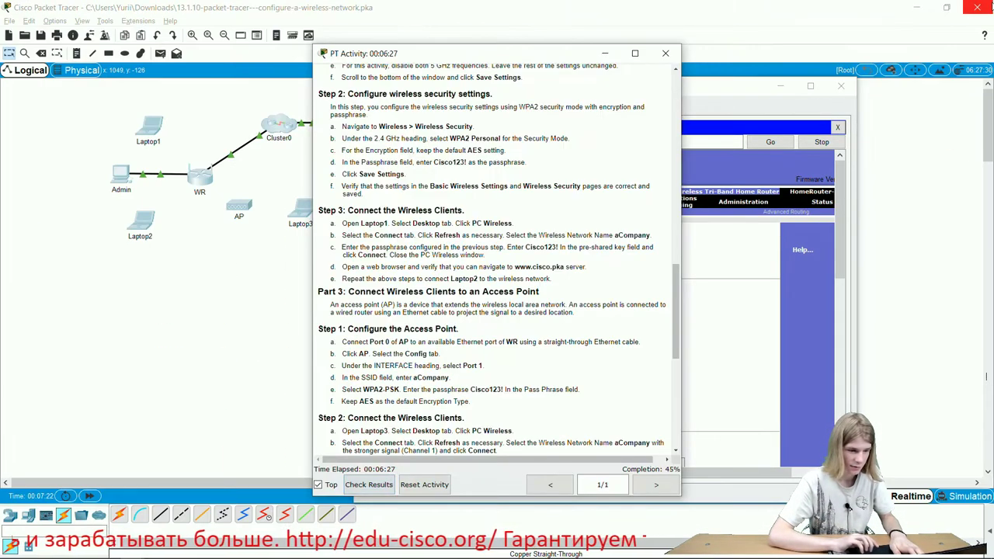
pyautogui.moveTo(518, 57); pyautogui.dragTo(784, 63)
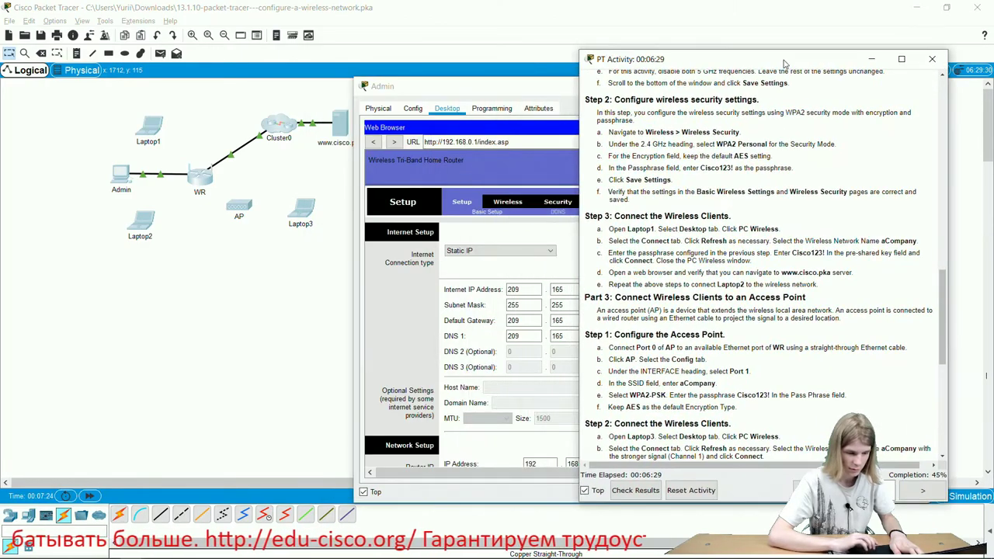
pyautogui.scroll(-5, 748, 331)
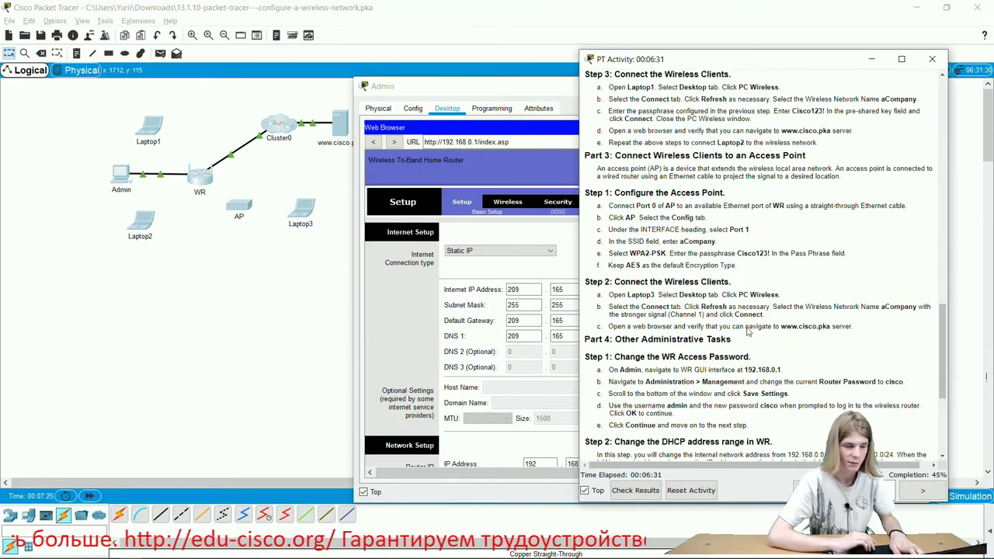
pyautogui.scroll(1, 748, 331)
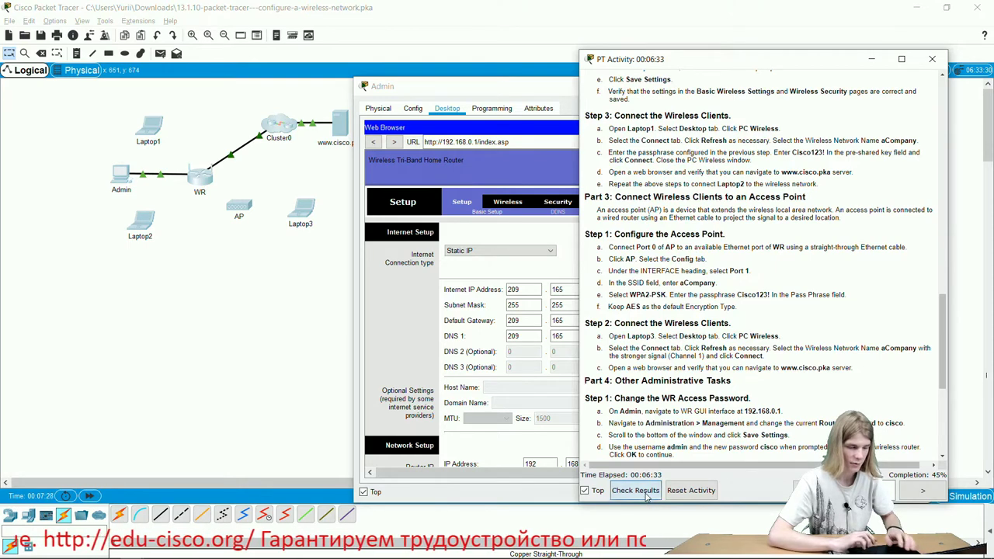
pyautogui.click(635, 490)
pyautogui.click(101, 80)
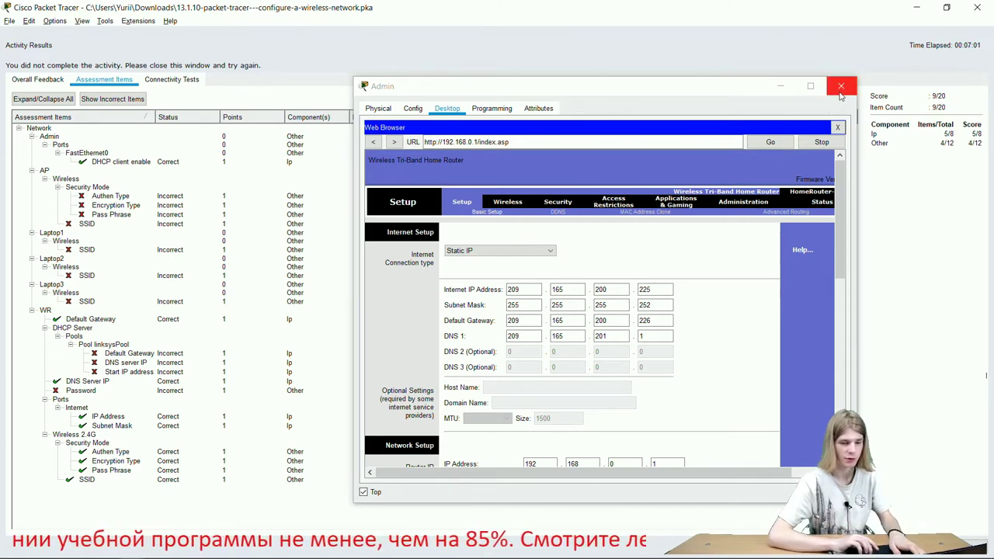
pyautogui.click(839, 87)
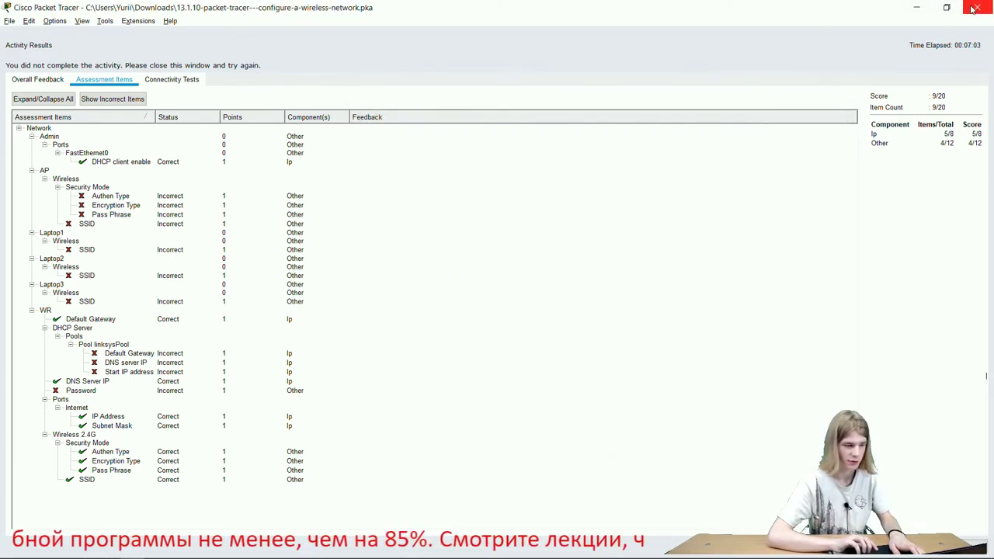
# - Close the activity results, park the instructions window top-right and scroll through them
pyautogui.click(973, 8)
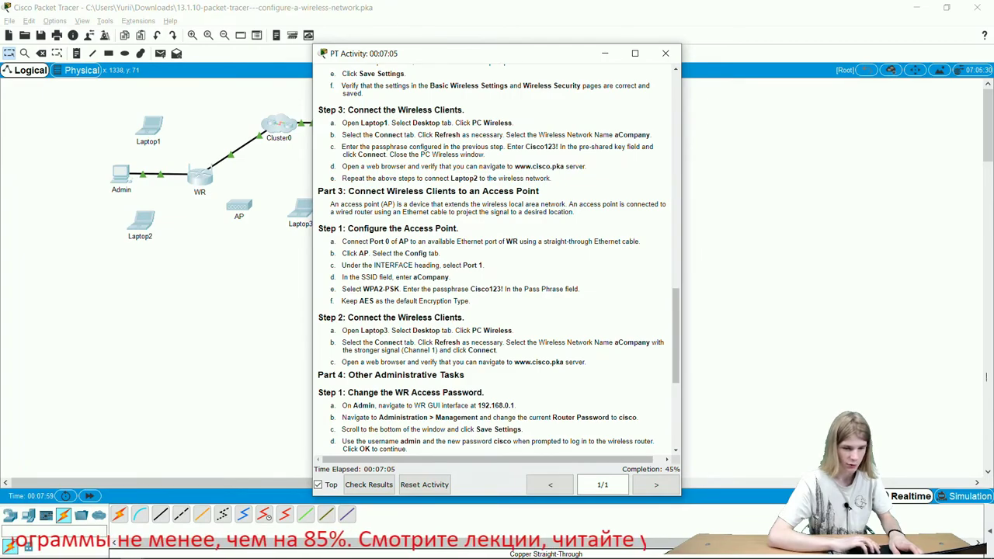
pyautogui.moveTo(510, 56); pyautogui.dragTo(825, 12)
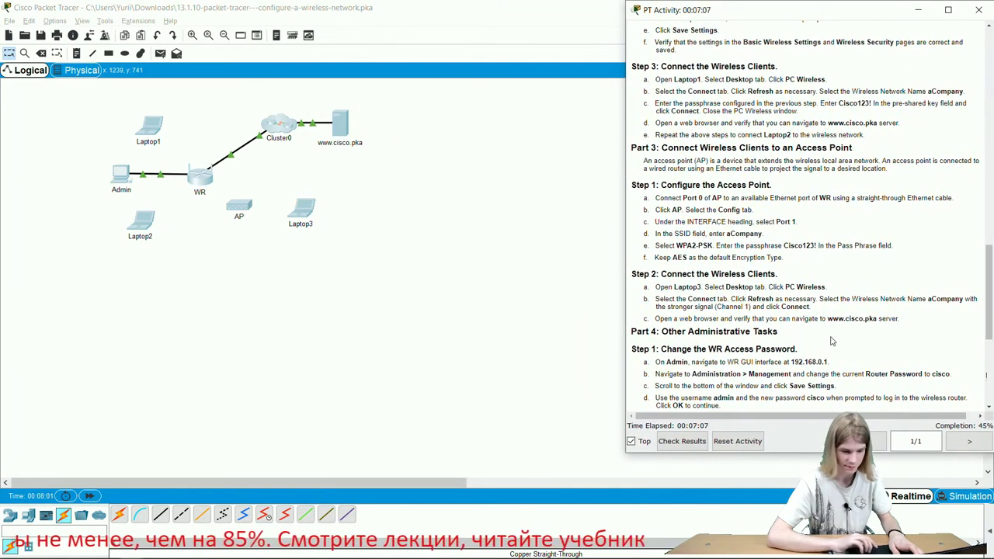
pyautogui.scroll(-5, 831, 341)
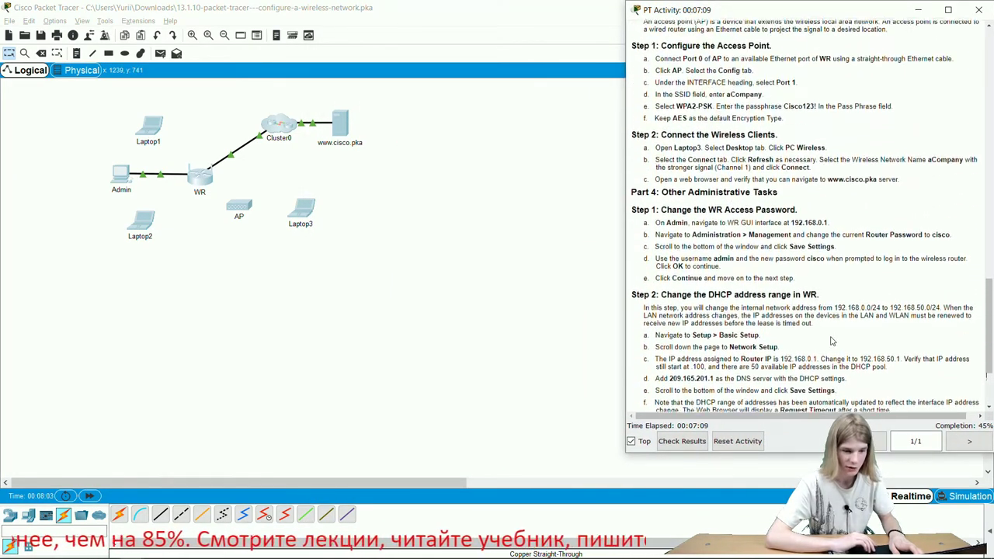
pyautogui.scroll(1, 830, 341)
pyautogui.scroll(-3, 831, 341)
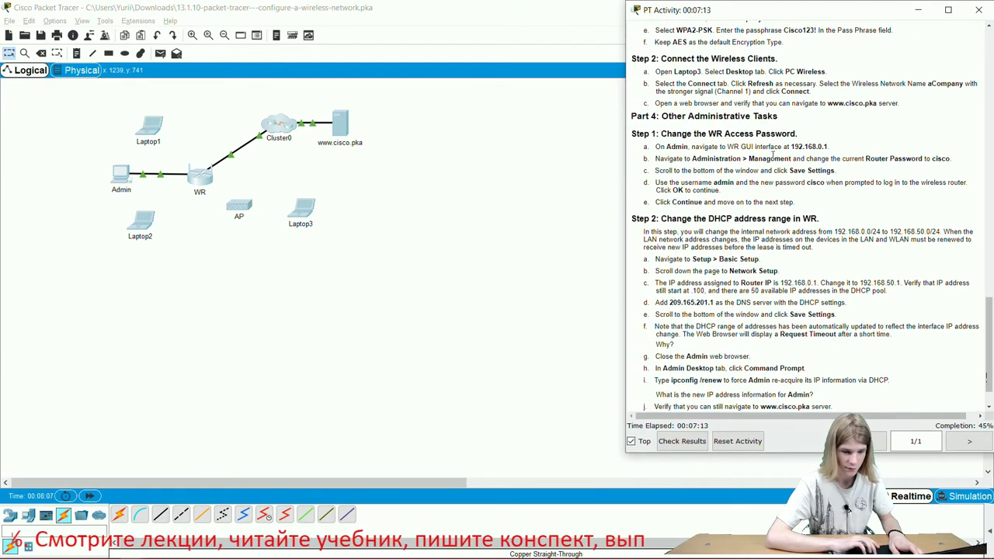
pyautogui.scroll(3, 779, 161)
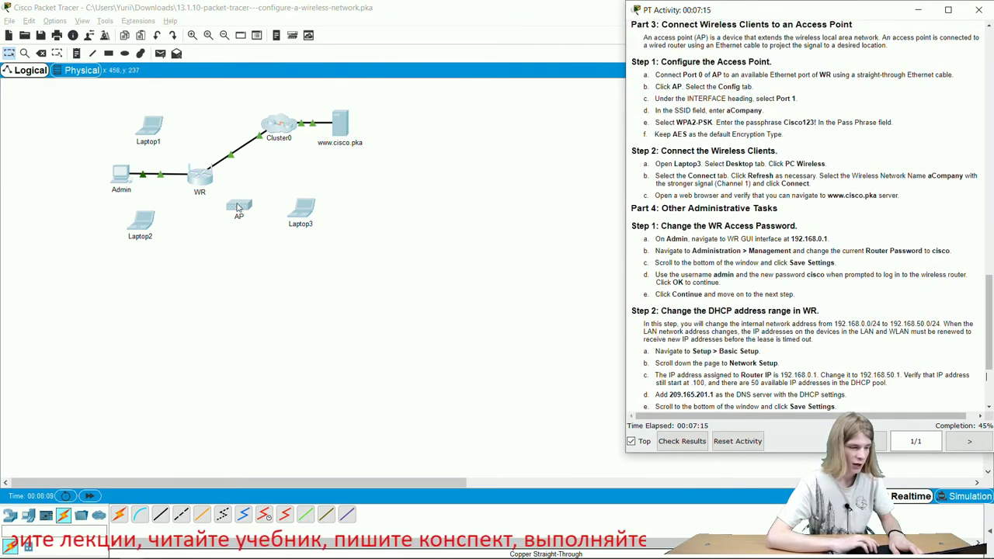
pyautogui.scroll(5, 876, 168)
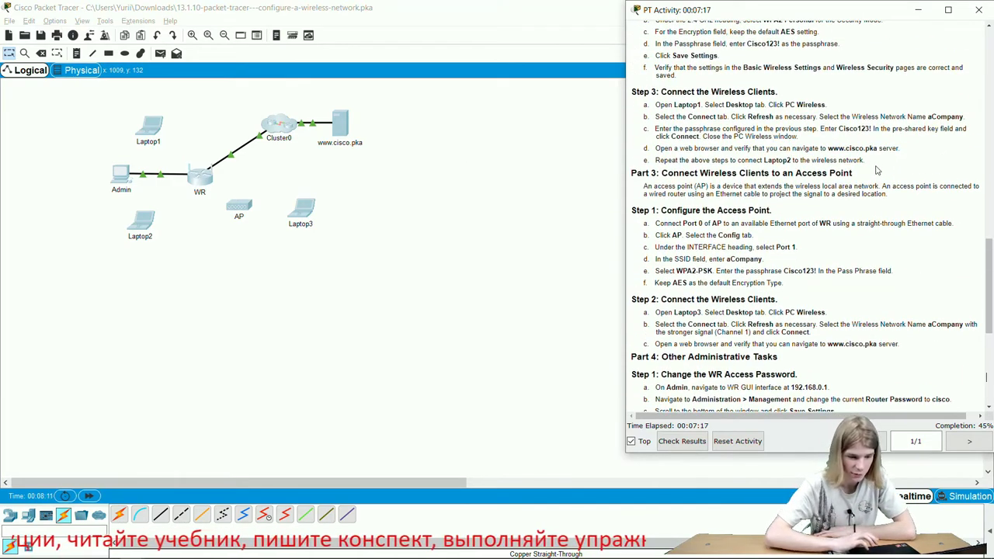
pyautogui.scroll(-2, 877, 169)
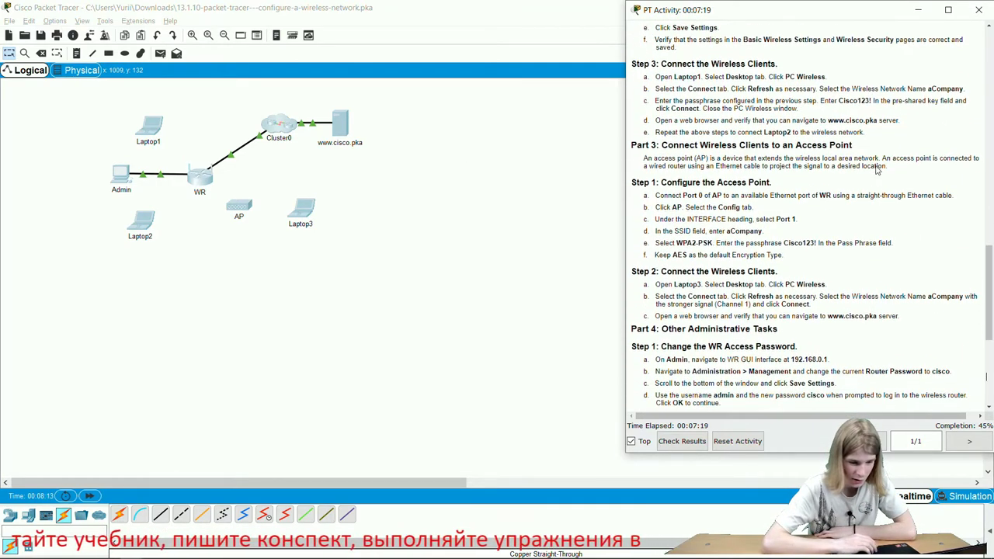
pyautogui.click(148, 133)
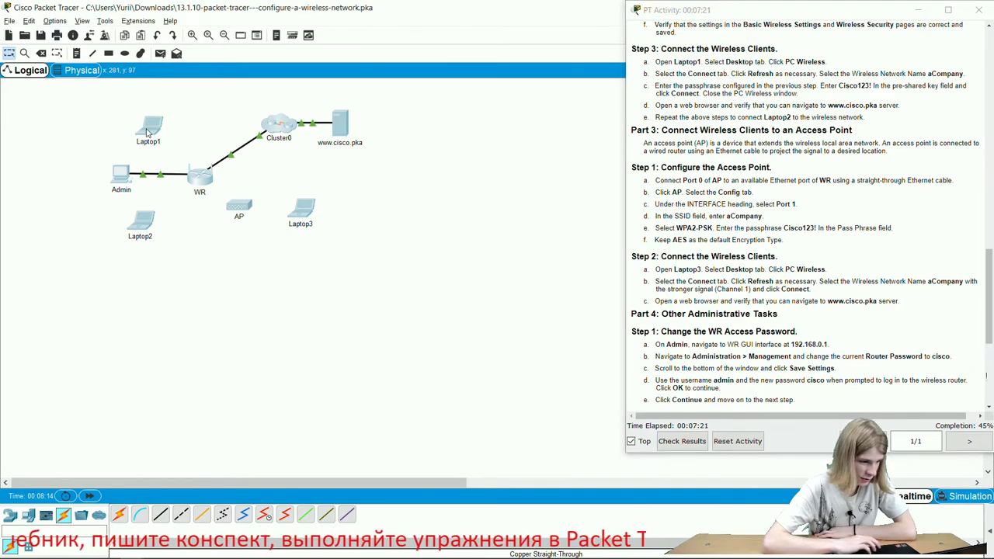
# - Bring up Laptop1's PC Wireless network list and refresh the available networks
pyautogui.moveTo(422, 128); pyautogui.dragTo(373, 114)
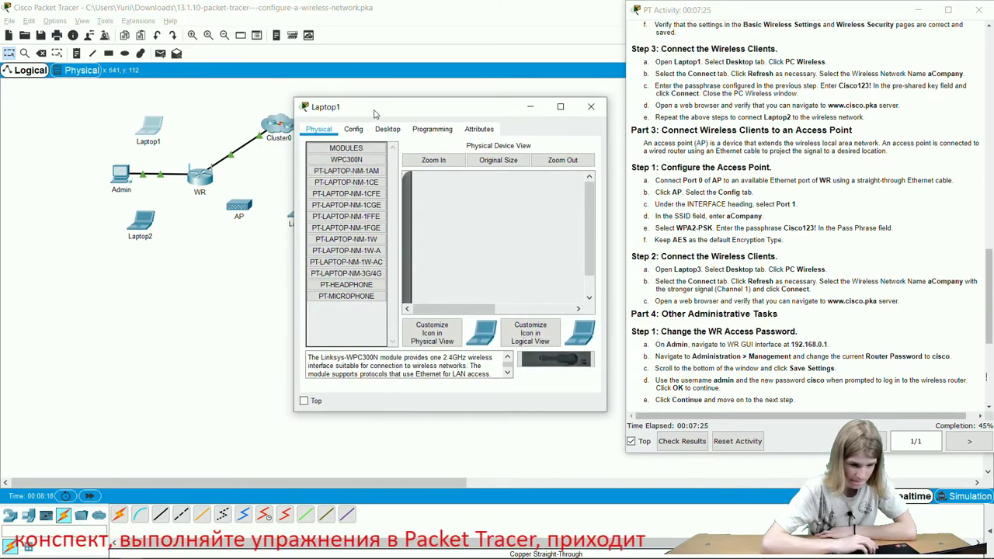
pyautogui.click(388, 129)
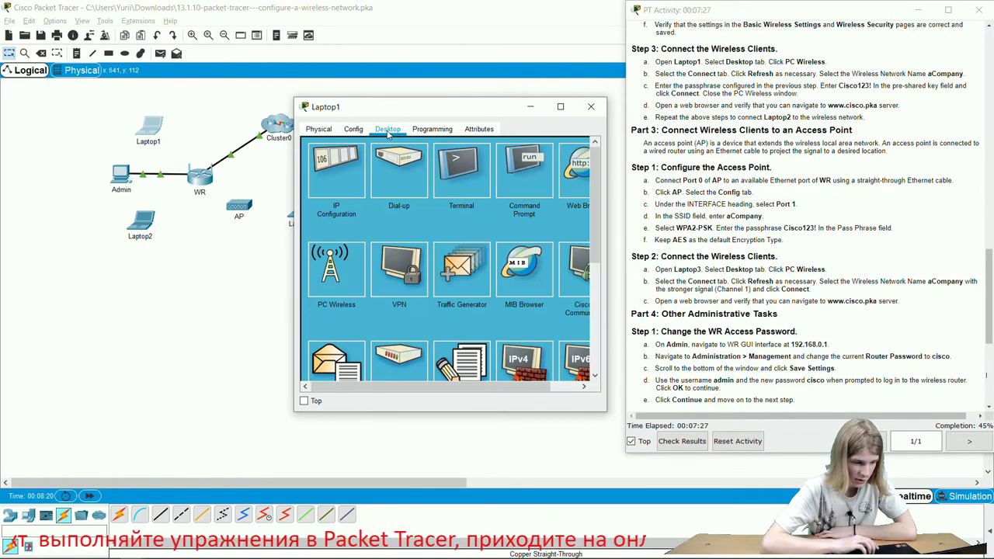
pyautogui.click(340, 263)
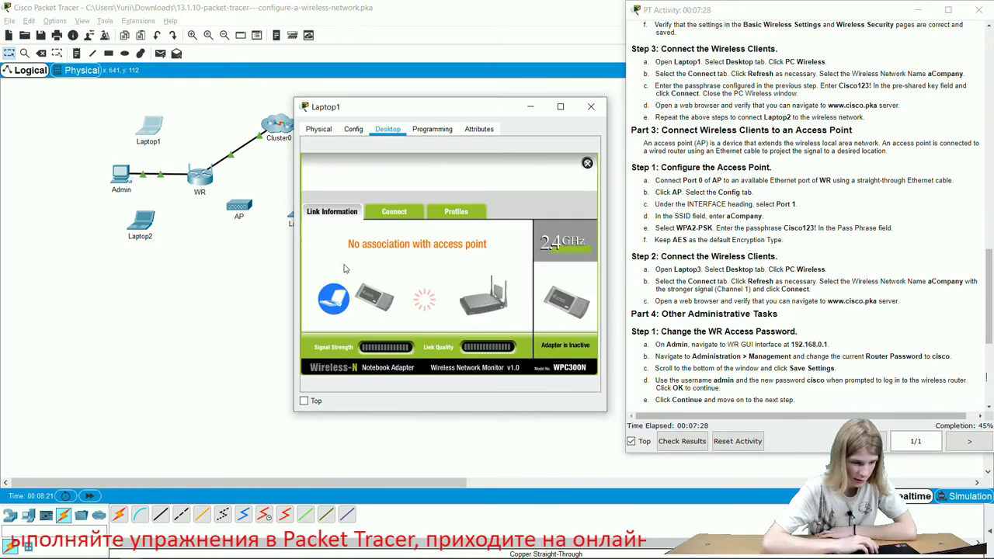
pyautogui.click(405, 215)
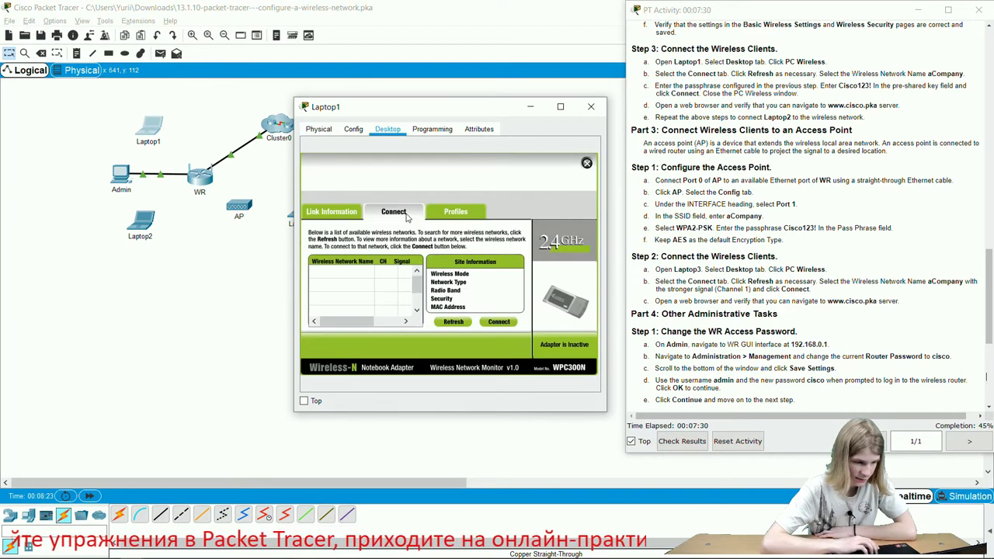
pyautogui.click(455, 322)
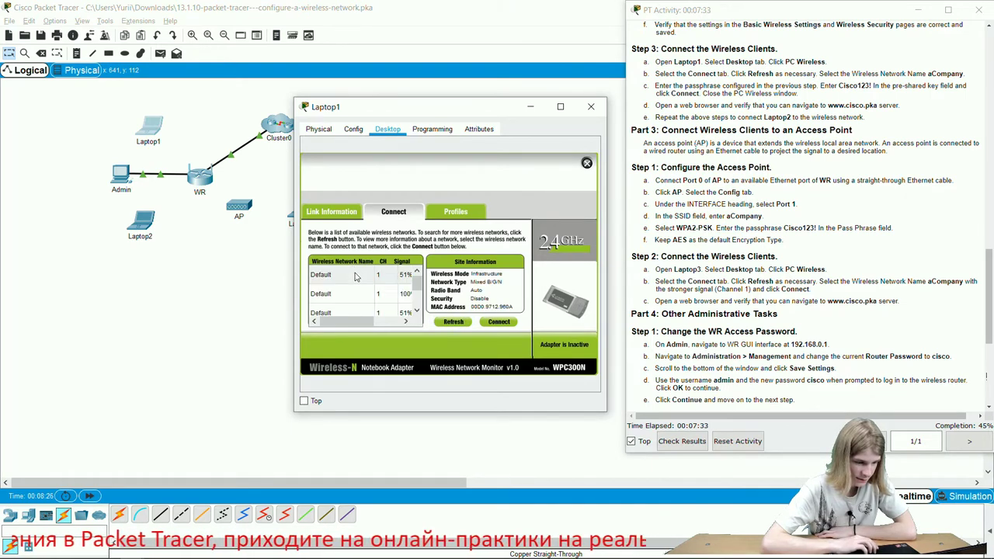
pyautogui.scroll(-1, 356, 286)
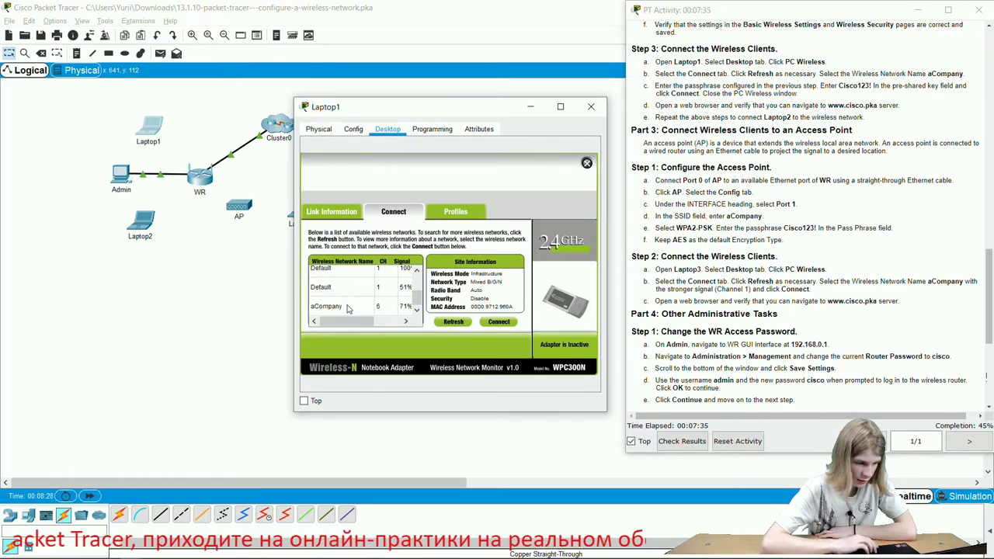
# - Connect Laptop1 to aCompany using the WPA2-Personal pre-shared key
pyautogui.click(348, 308)
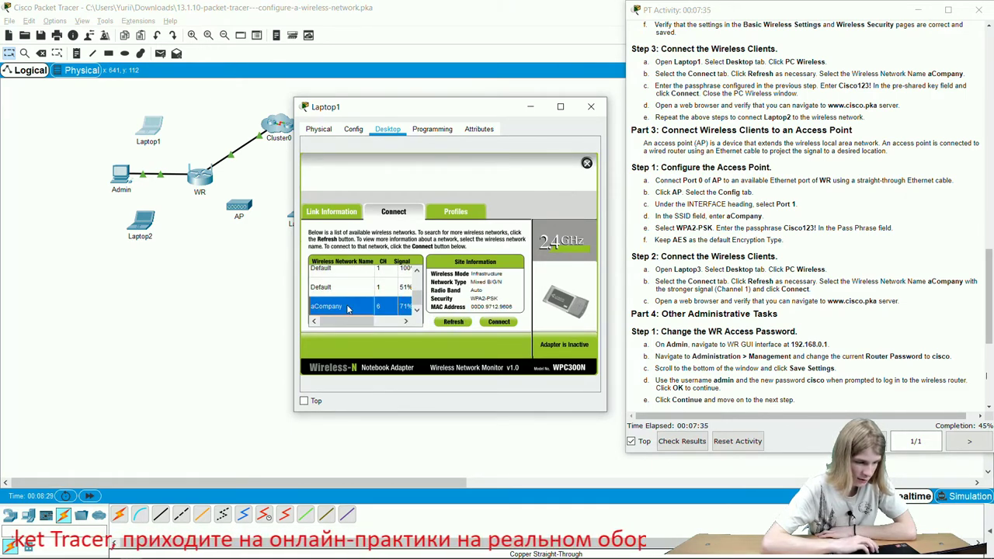
pyautogui.click(498, 322)
pyautogui.click(404, 280)
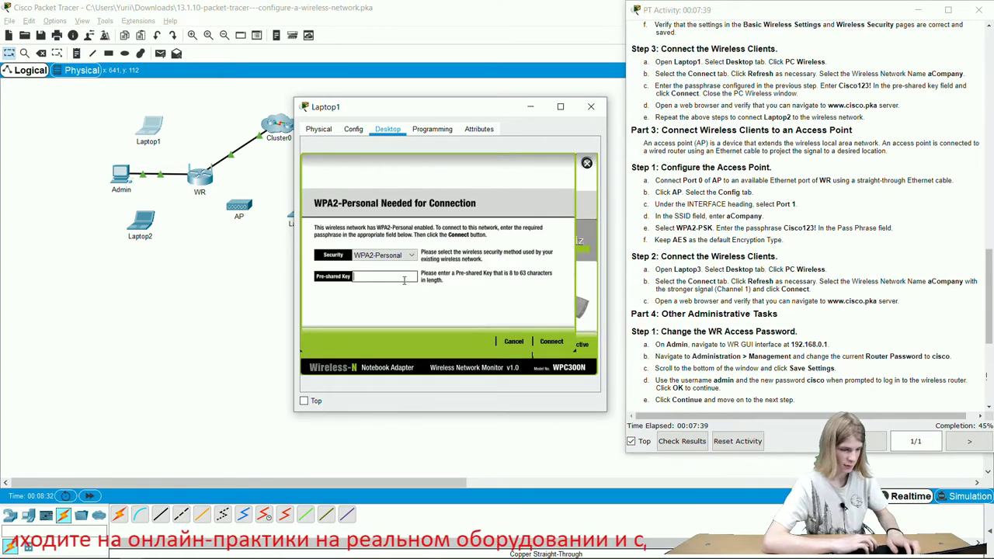
pyautogui.write('Cisco123!')
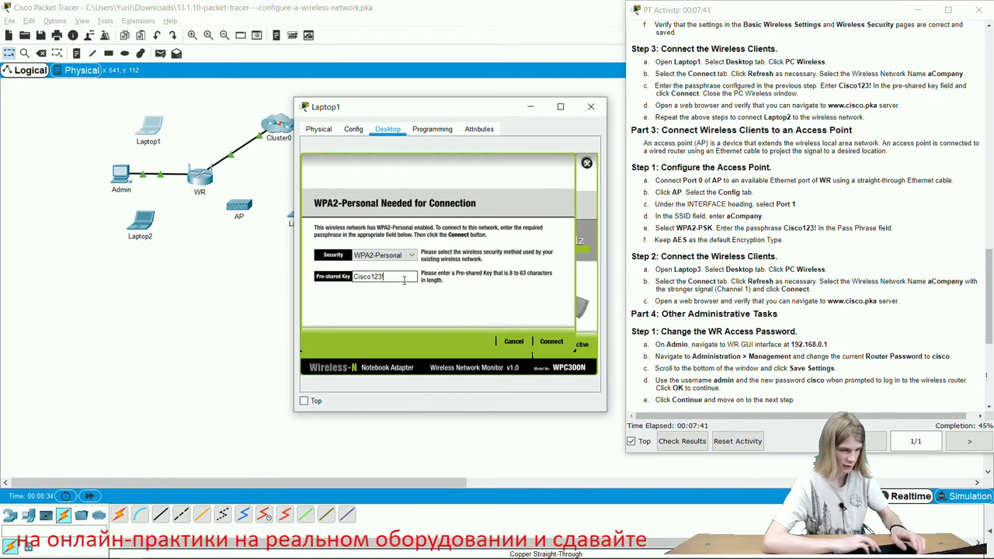
pyautogui.moveTo(416, 277); pyautogui.dragTo(332, 278)
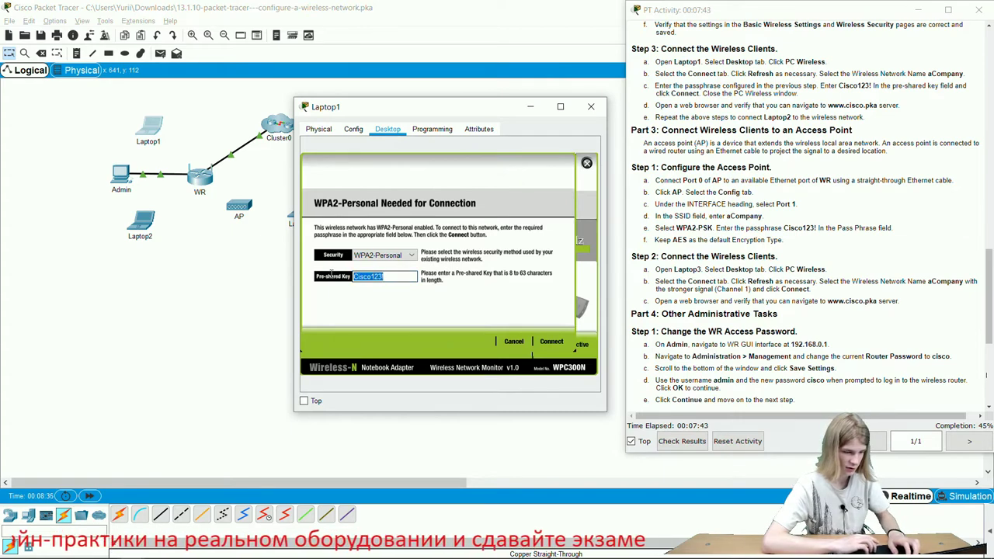
pyautogui.click(552, 342)
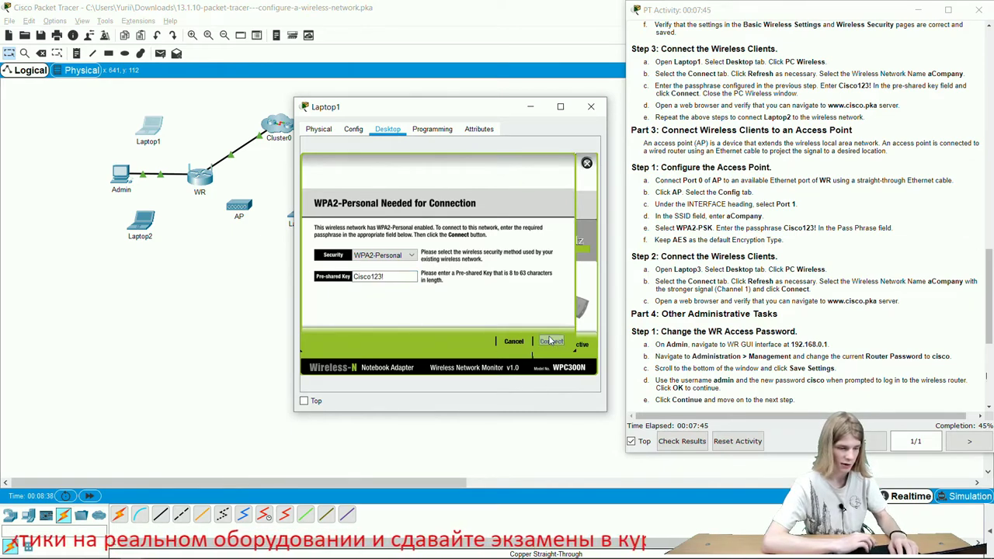
pyautogui.click(142, 221)
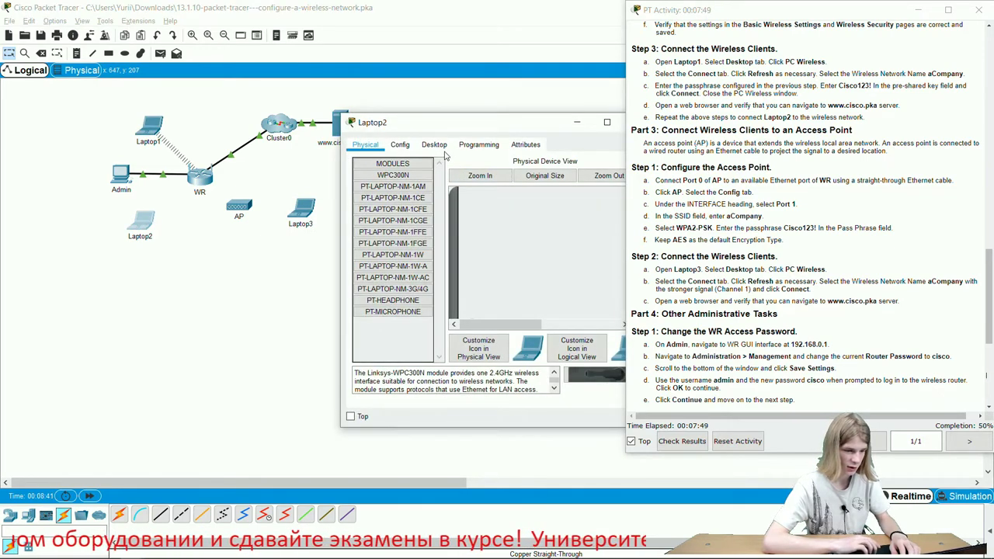
# - In Laptop2's PC Wireless, refresh, select aCompany and connect with the pre-shared key
pyautogui.click(435, 146)
pyautogui.click(379, 292)
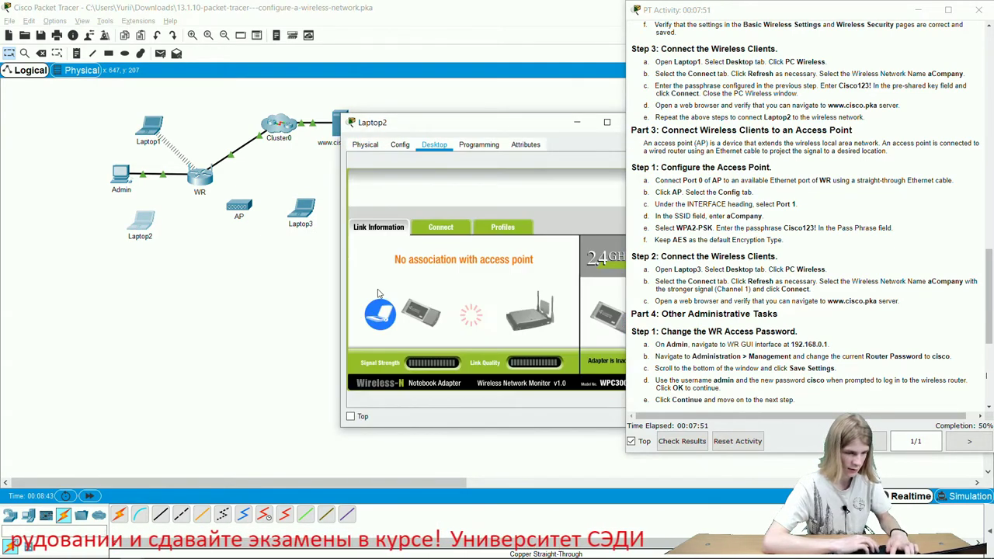
pyautogui.click(449, 228)
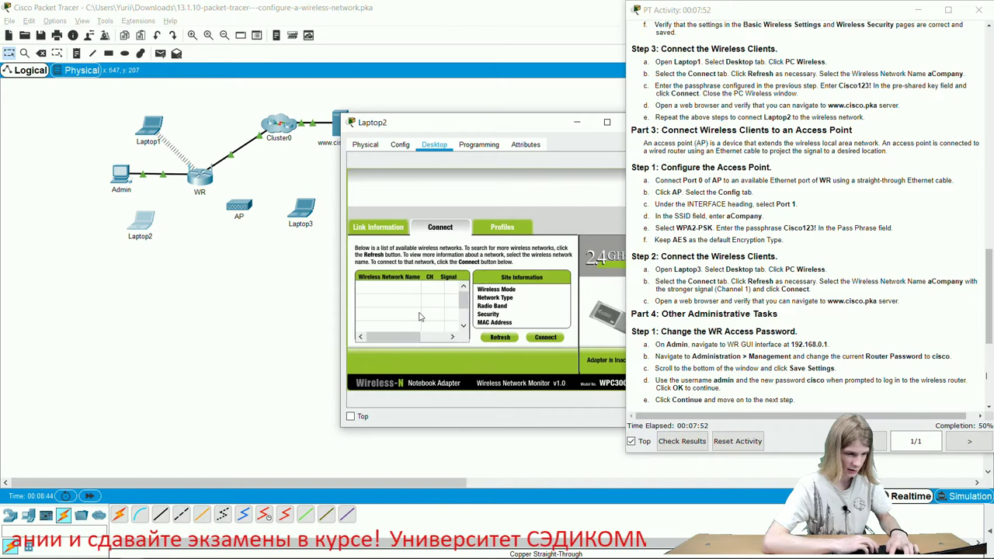
pyautogui.click(503, 337)
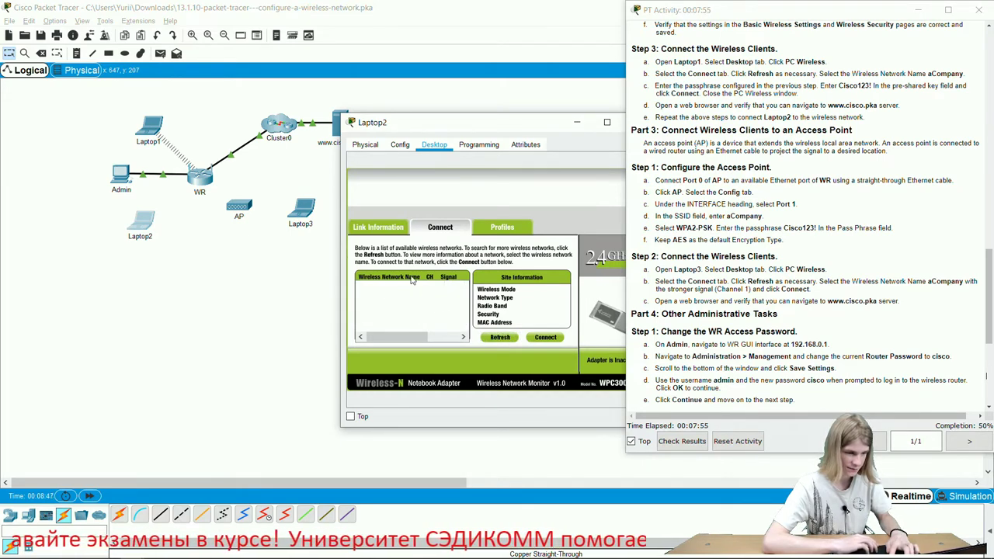
pyautogui.click(430, 310)
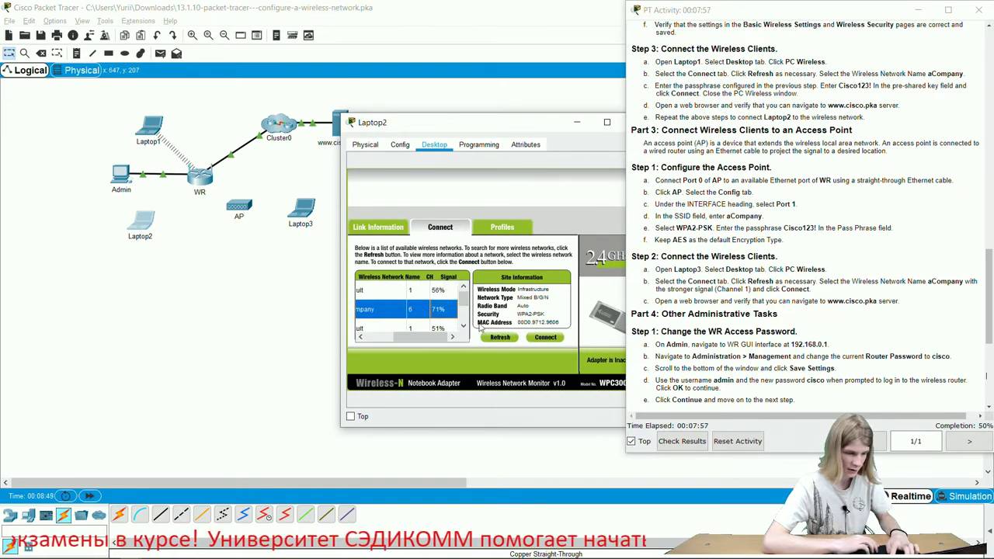
pyautogui.click(545, 337)
pyautogui.click(440, 291)
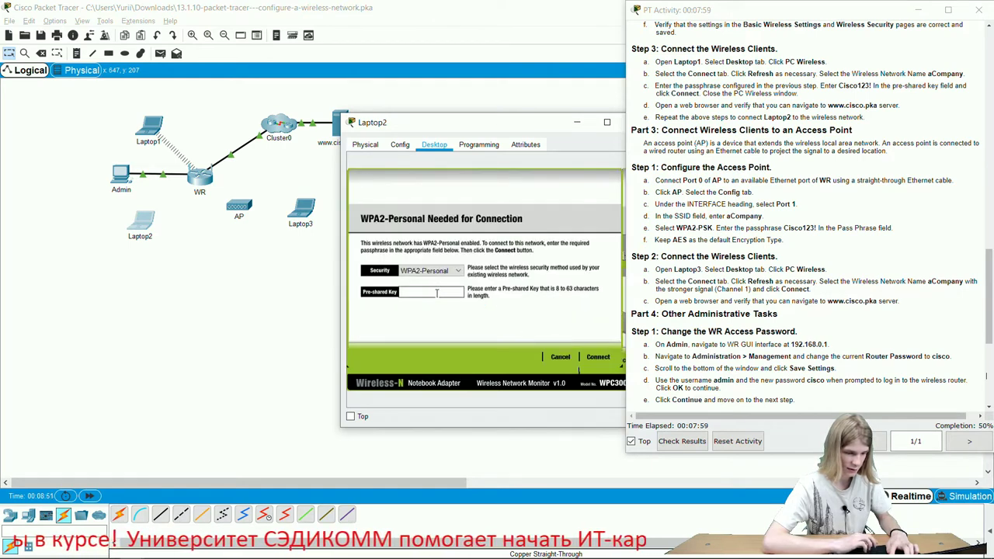
pyautogui.write('Cisco123!')
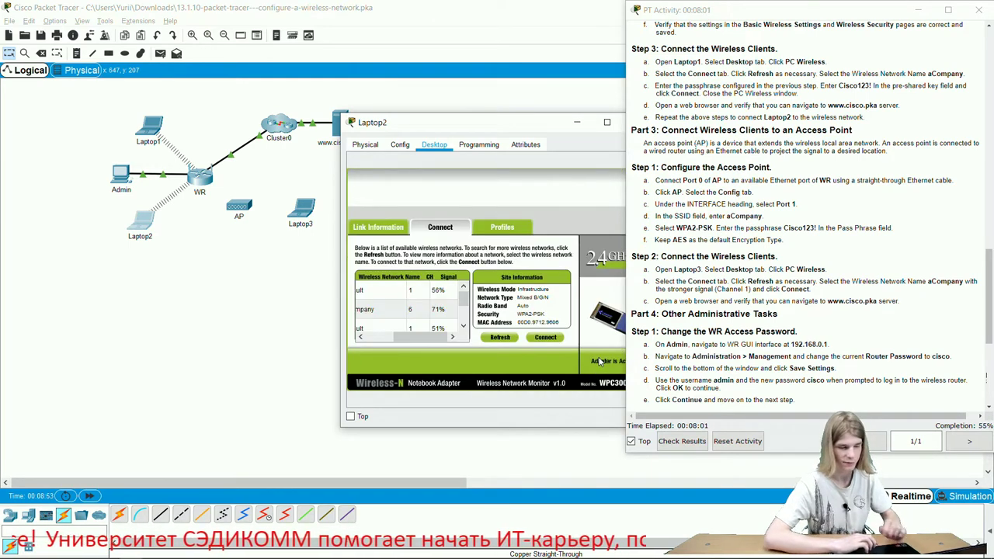
pyautogui.click(598, 358)
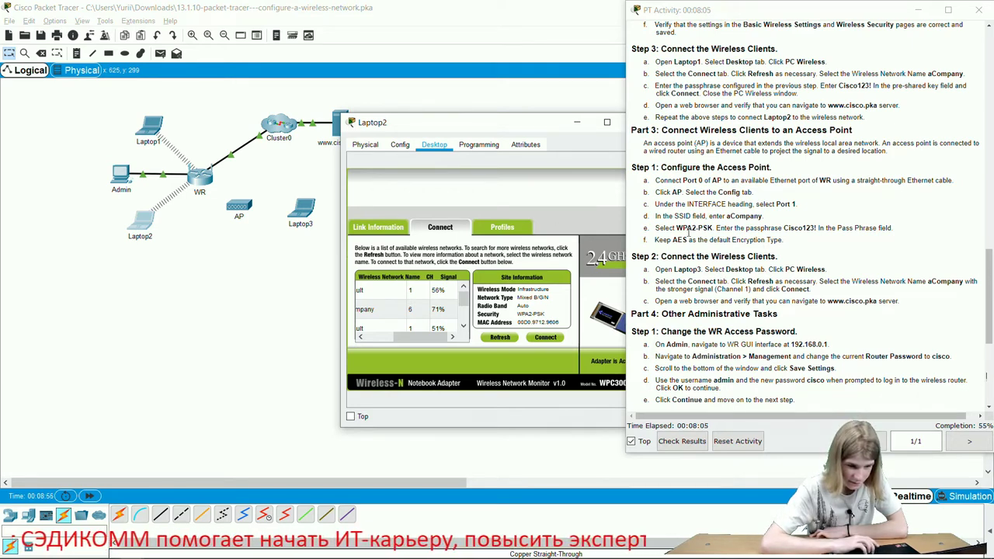
# - Inspect the AP's Config and Attributes tabs, then close its window
pyautogui.click(242, 214)
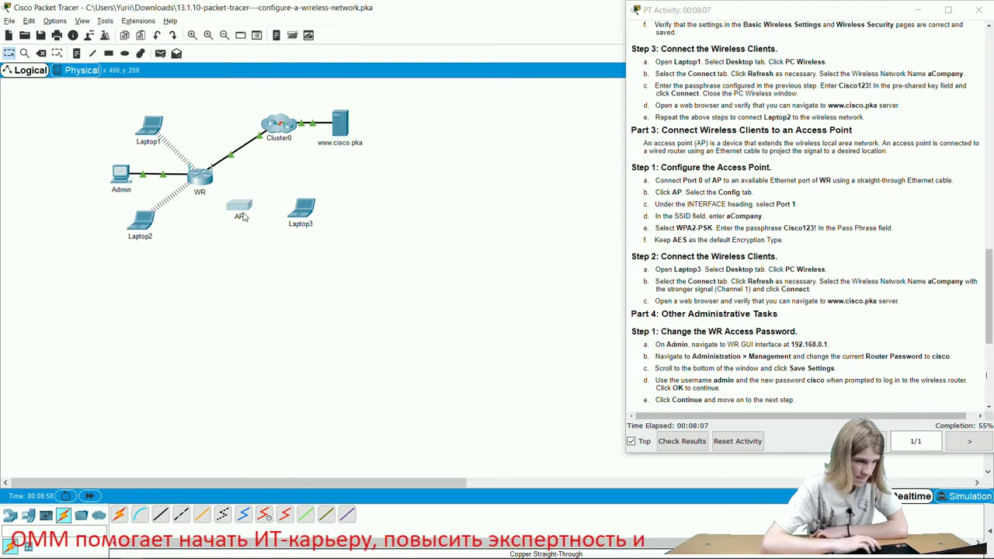
pyautogui.click(238, 206)
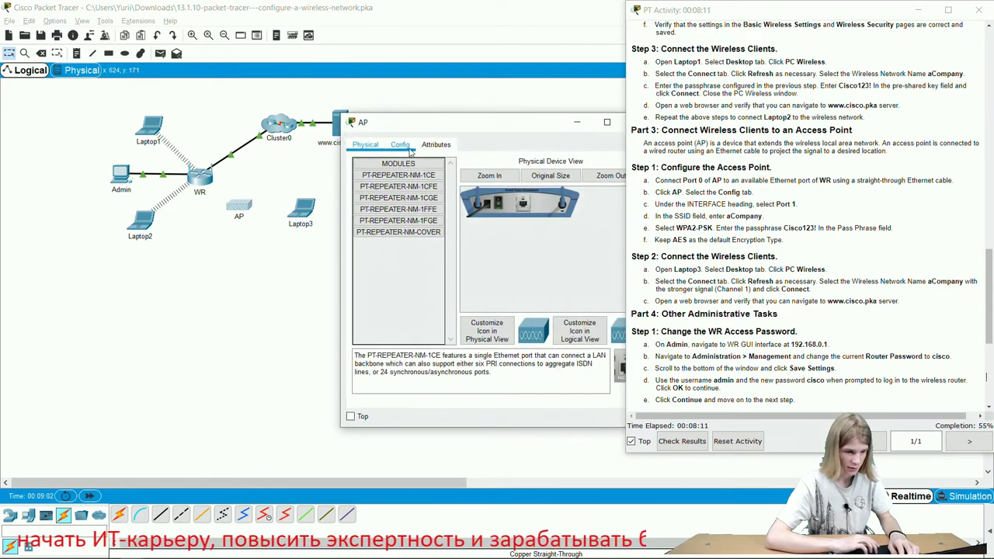
pyautogui.click(400, 145)
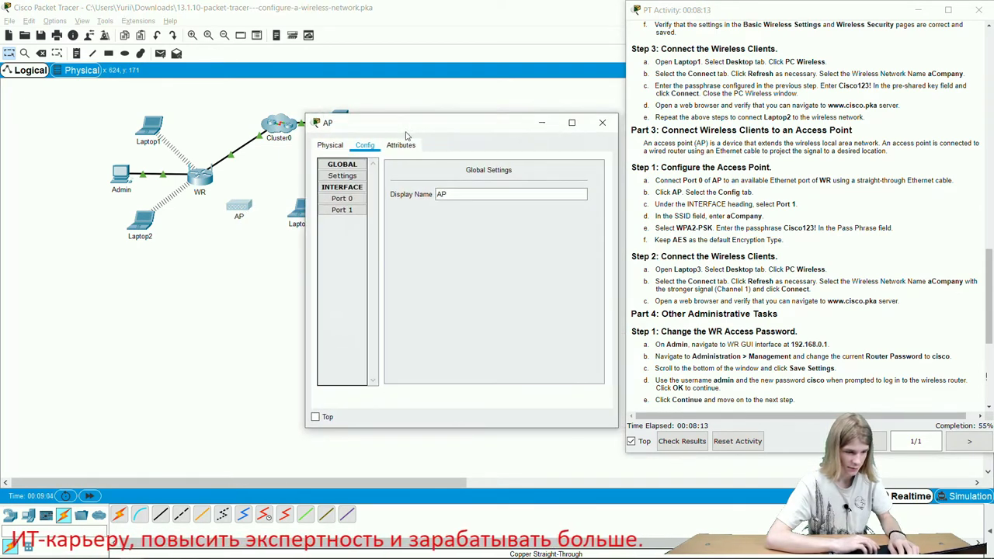
pyautogui.moveTo(443, 124); pyautogui.dragTo(328, 135)
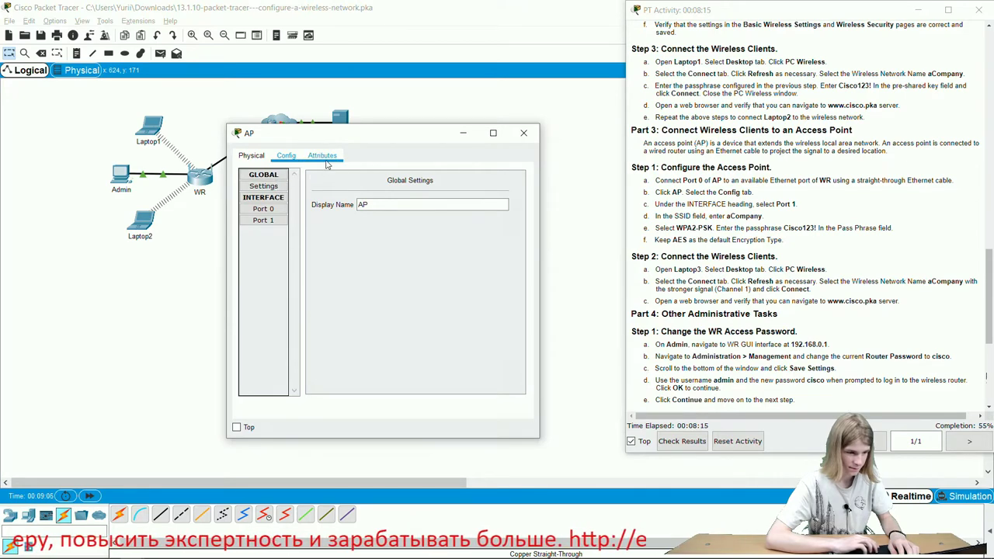
pyautogui.click(323, 155)
pyautogui.click(527, 134)
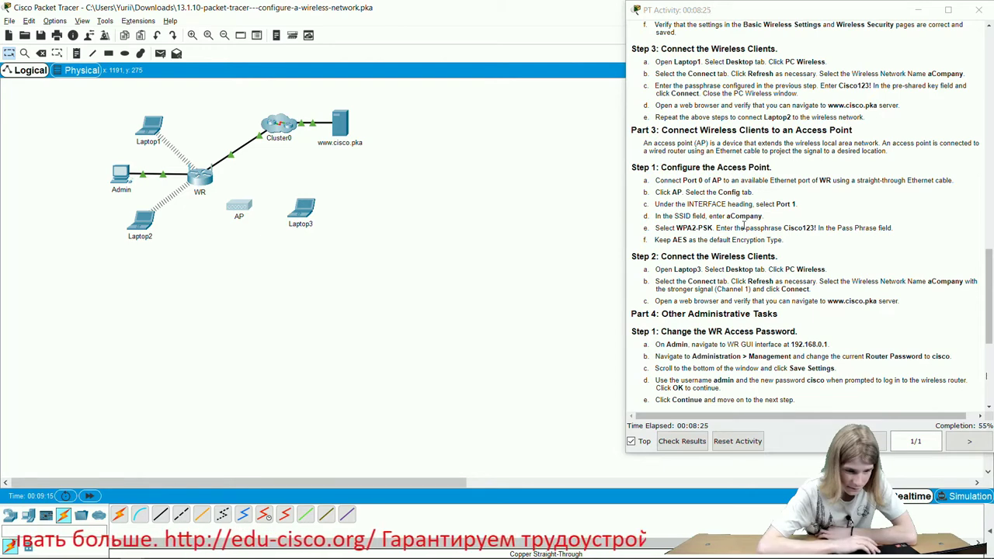
# - Scroll through the activity instructions to review the remaining tasks
pyautogui.scroll(1, 743, 225)
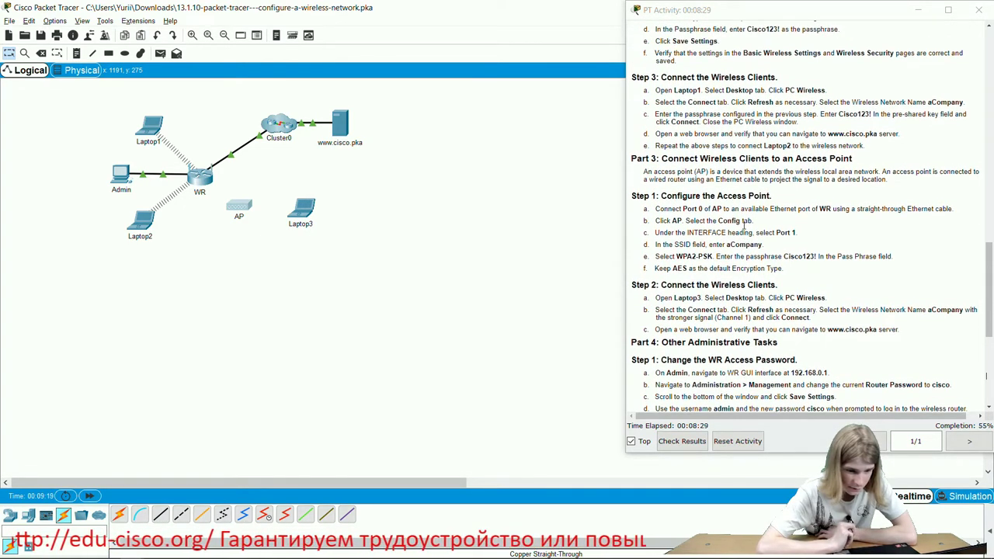
pyautogui.scroll(1, 744, 225)
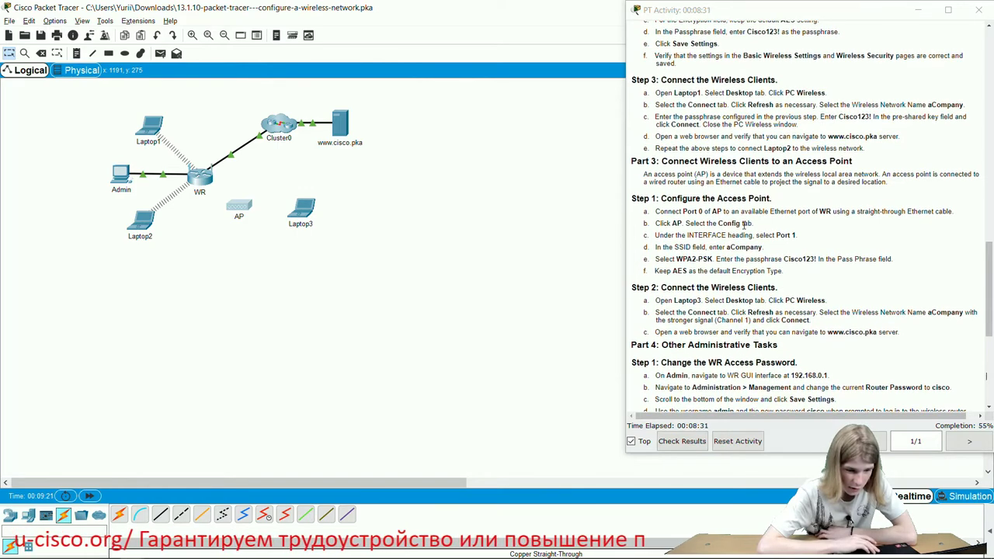
pyautogui.scroll(-1, 744, 225)
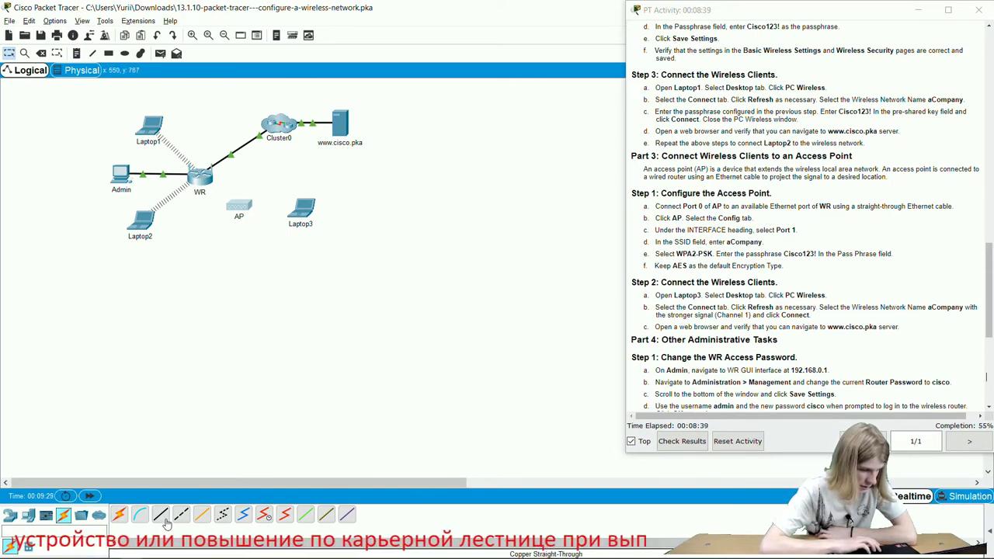
# - Run a copper straight-through cable from AP Port 0 to WR GigabitEthernet 2
pyautogui.click(242, 205)
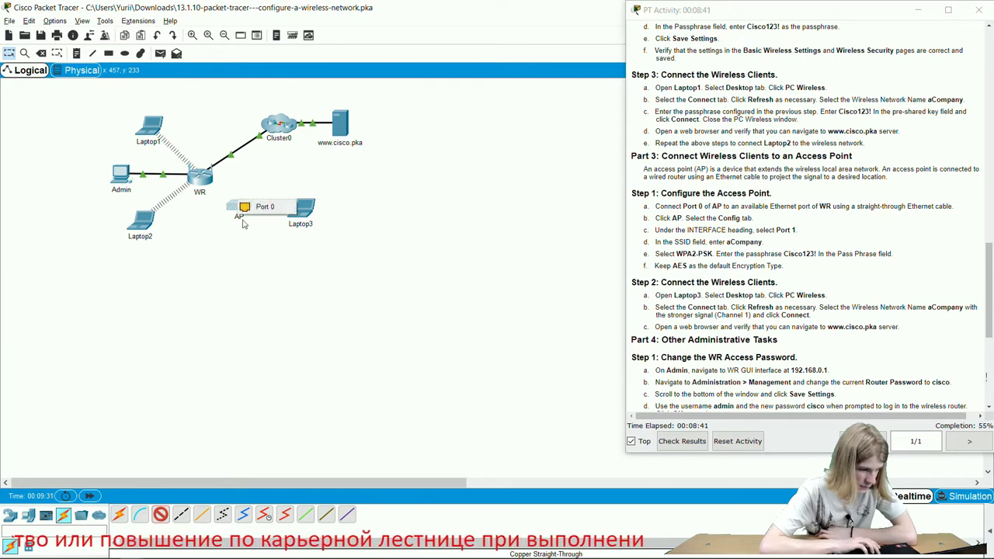
pyautogui.click(261, 206)
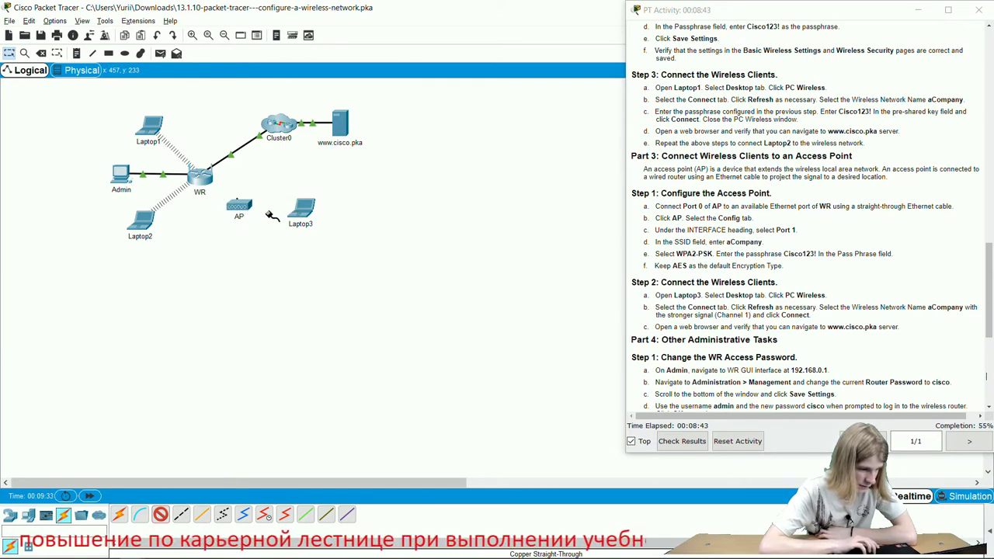
pyautogui.click(197, 179)
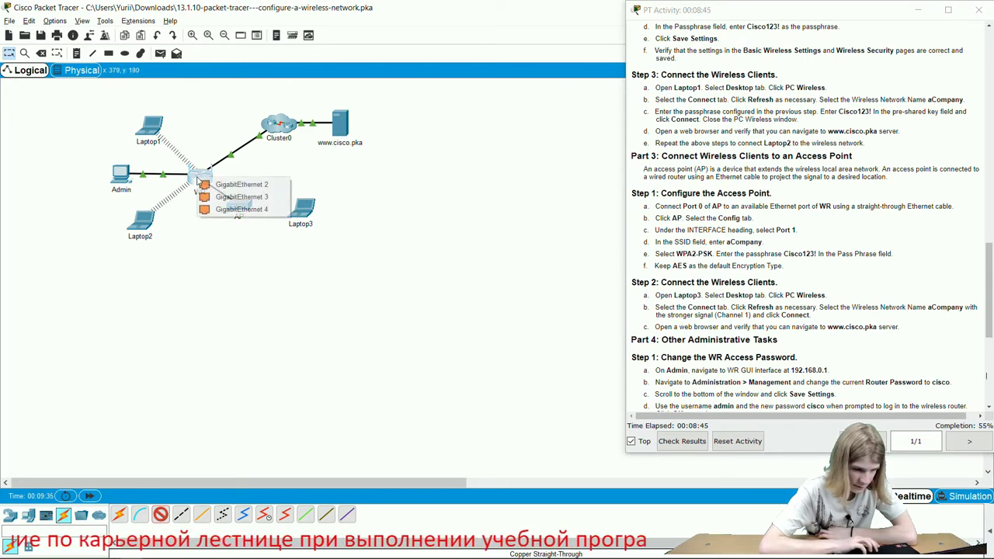
pyautogui.click(266, 186)
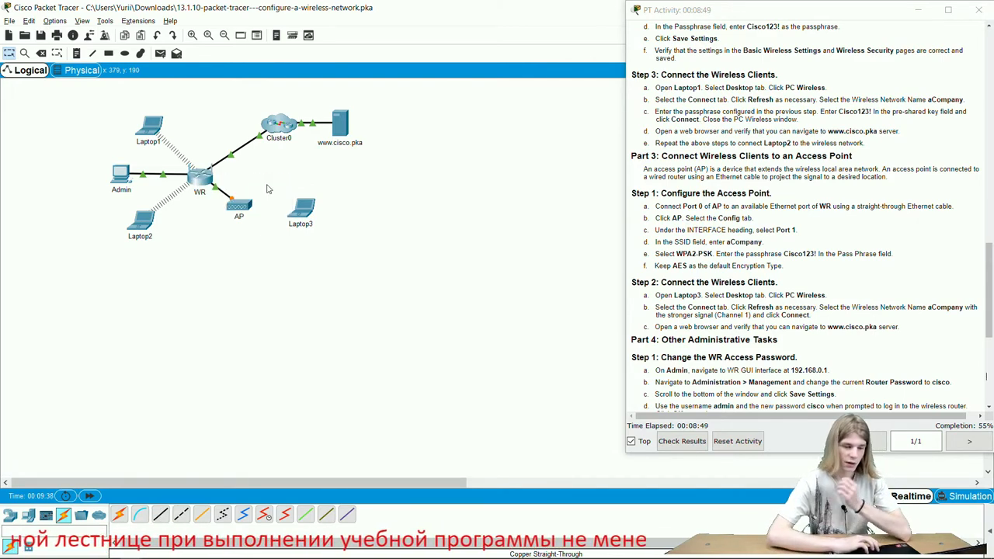
# - Bring up the AP's Config tab with its interface list expanded
pyautogui.click(239, 206)
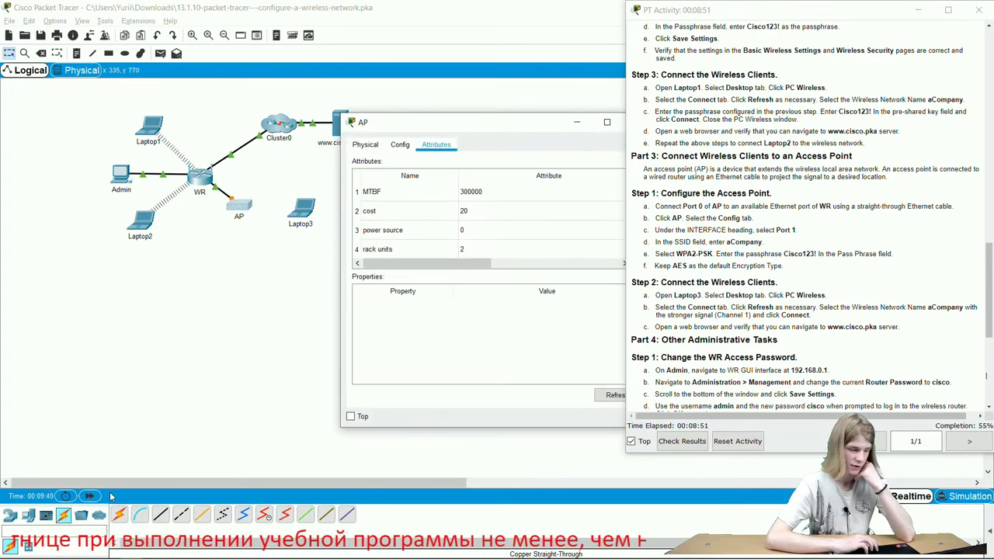
pyautogui.click(241, 334)
pyautogui.hotkey('alt', 'Tab')
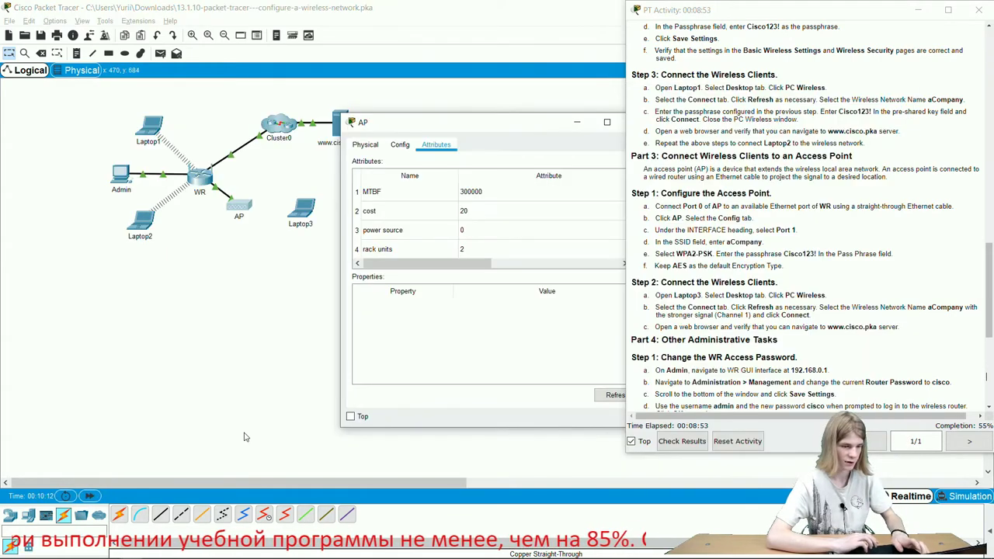
pyautogui.click(400, 145)
pyautogui.moveTo(449, 129); pyautogui.dragTo(375, 129)
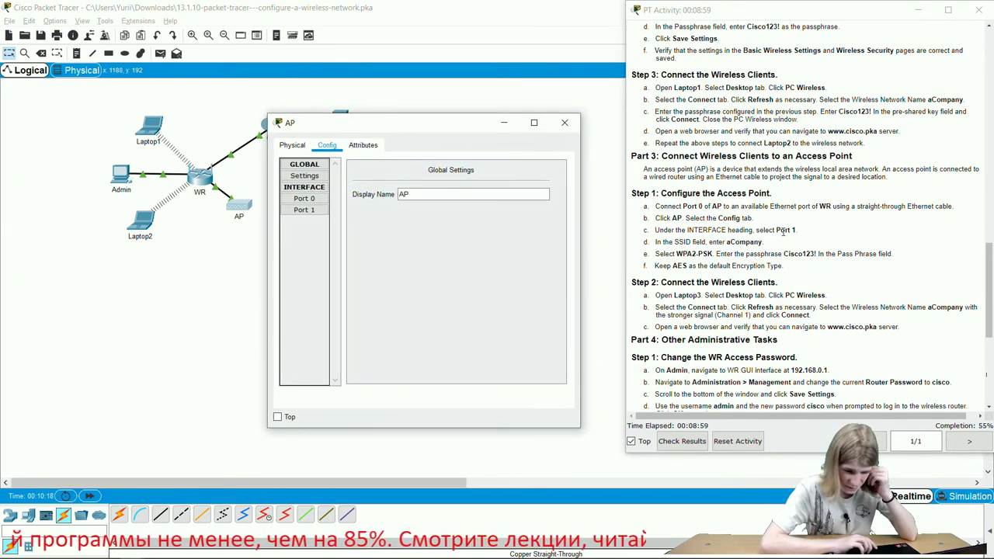
pyautogui.click(315, 188)
pyautogui.click(315, 188)
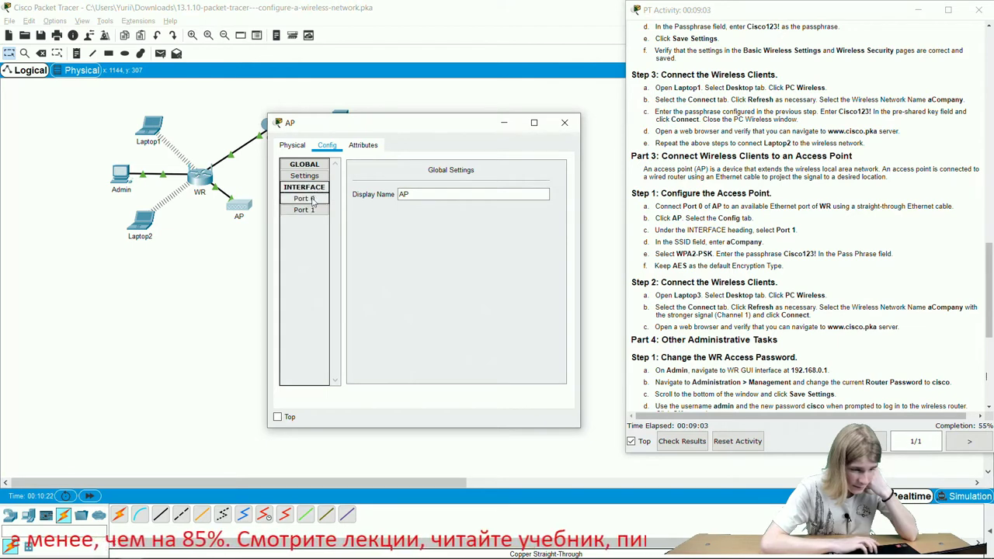
# - On Port 1, select WPA2-PSK with AES and enter the lab passphrase
pyautogui.click(306, 210)
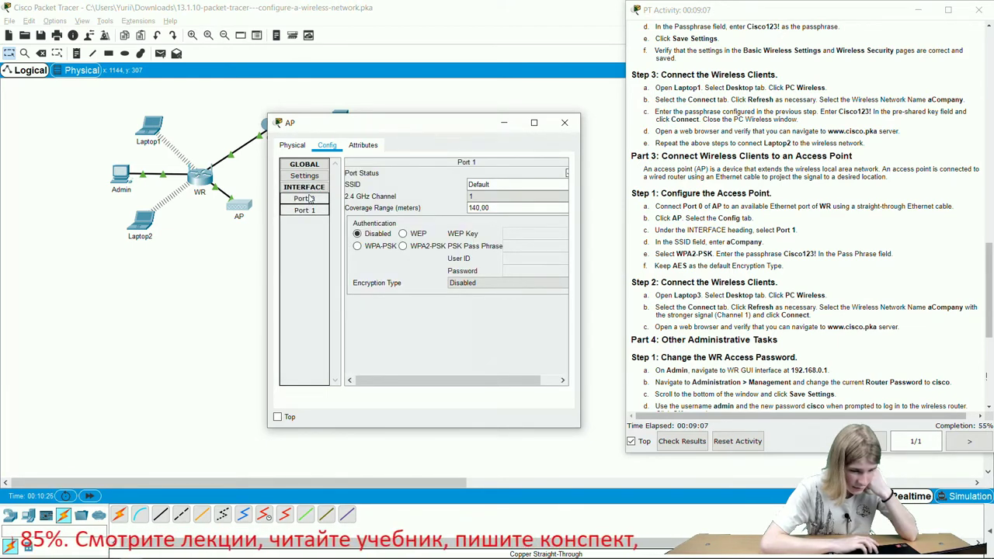
pyautogui.click(315, 201)
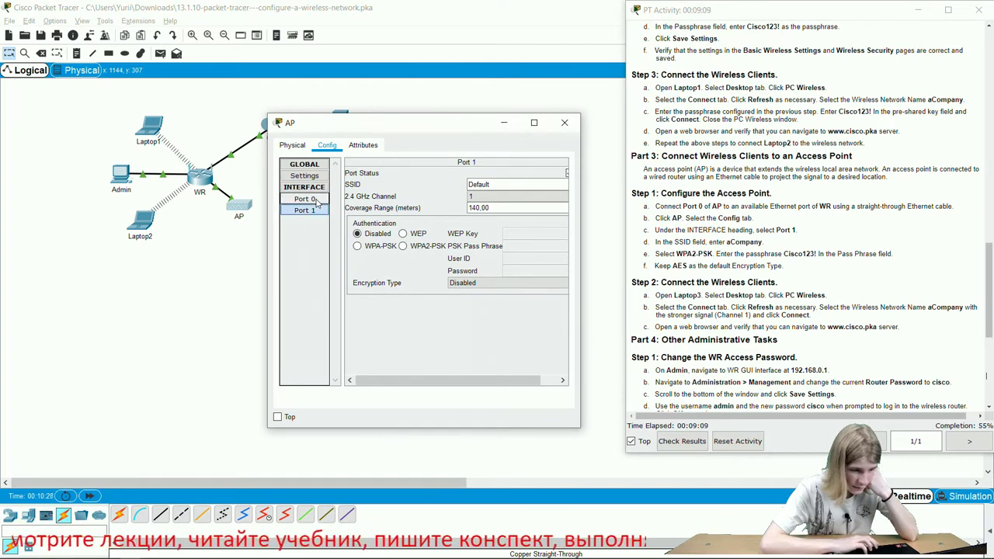
pyautogui.click(304, 210)
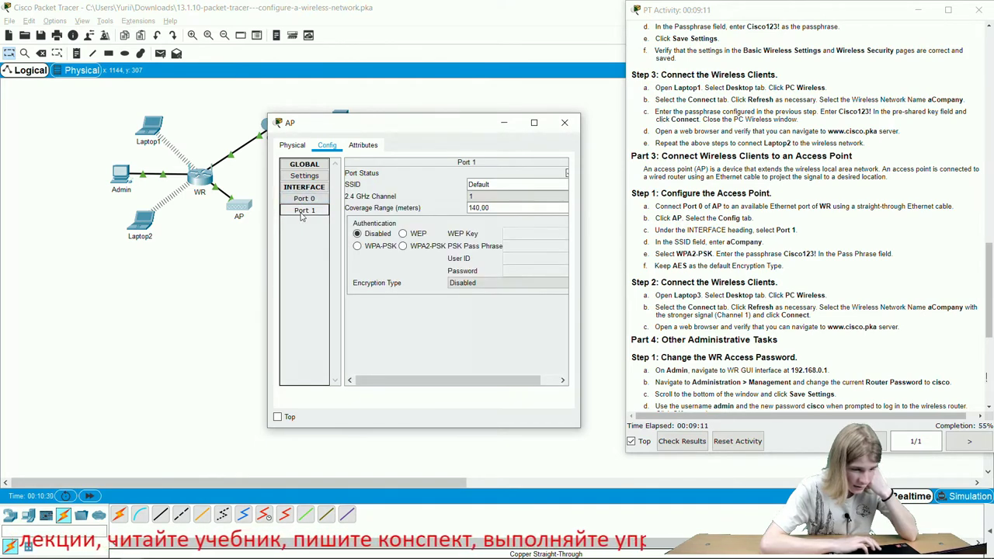
pyautogui.moveTo(581, 207); pyautogui.dragTo(598, 208)
pyautogui.click(412, 248)
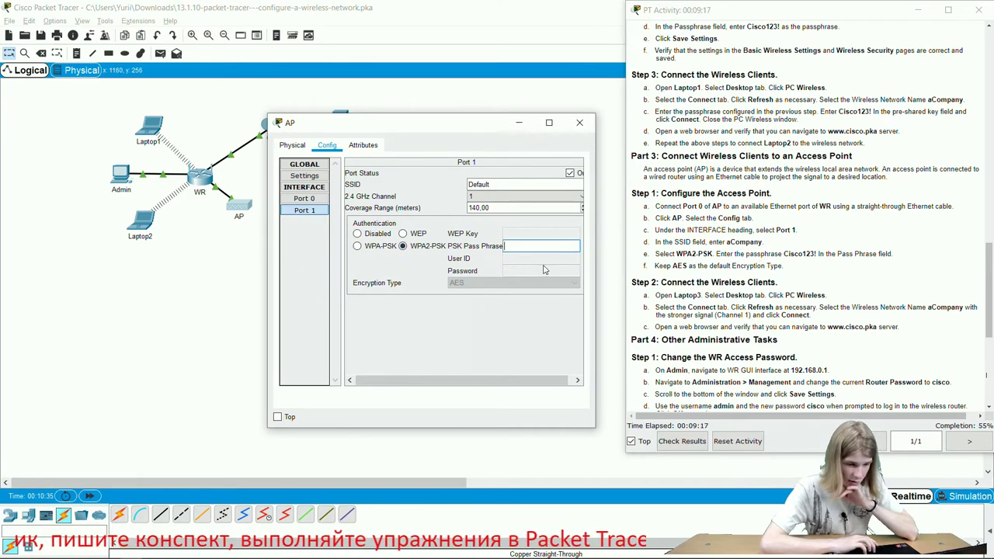
pyautogui.write('Cisco123!')
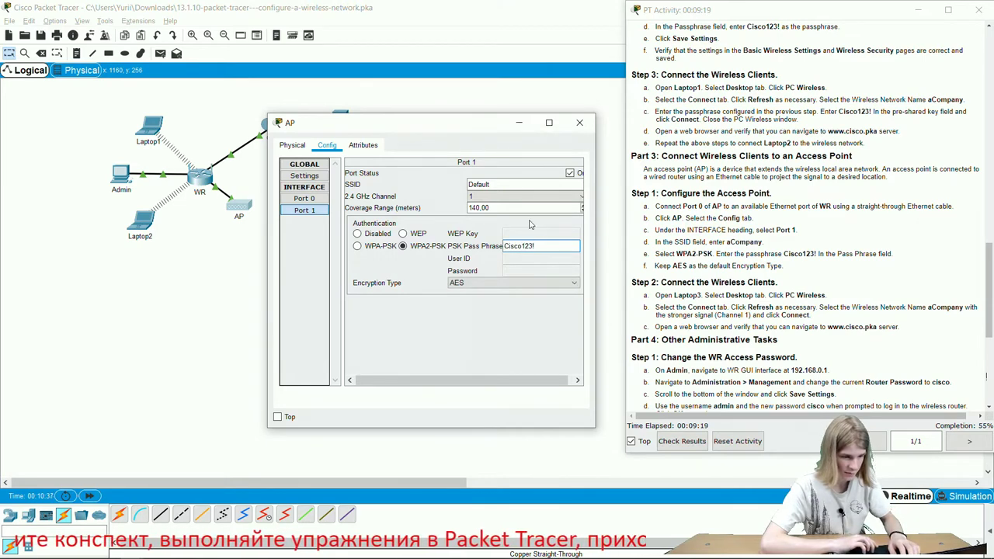